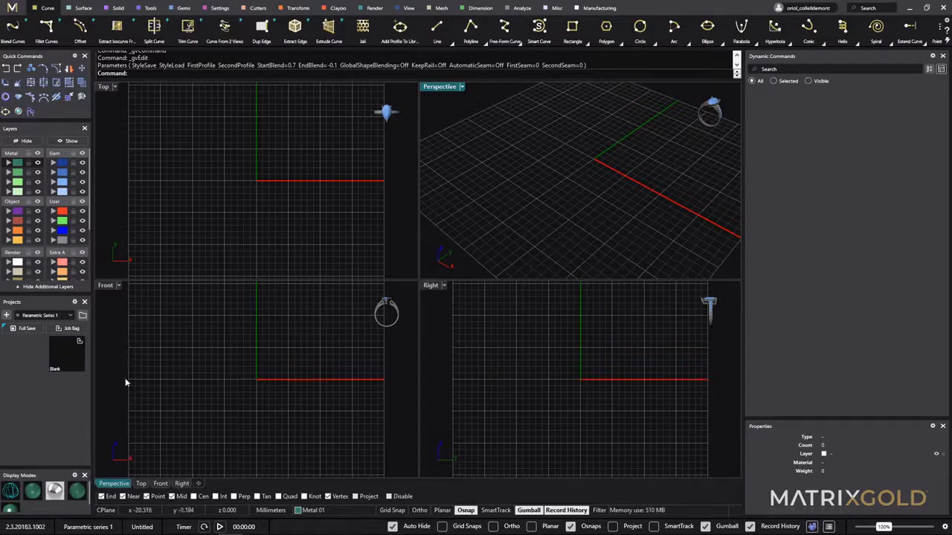
Step: Open ring band 10 from the Rings > Bands collection, discarding the unsaved changes of the current file
{"action": "left_click", "coordinate": [83, 318]}
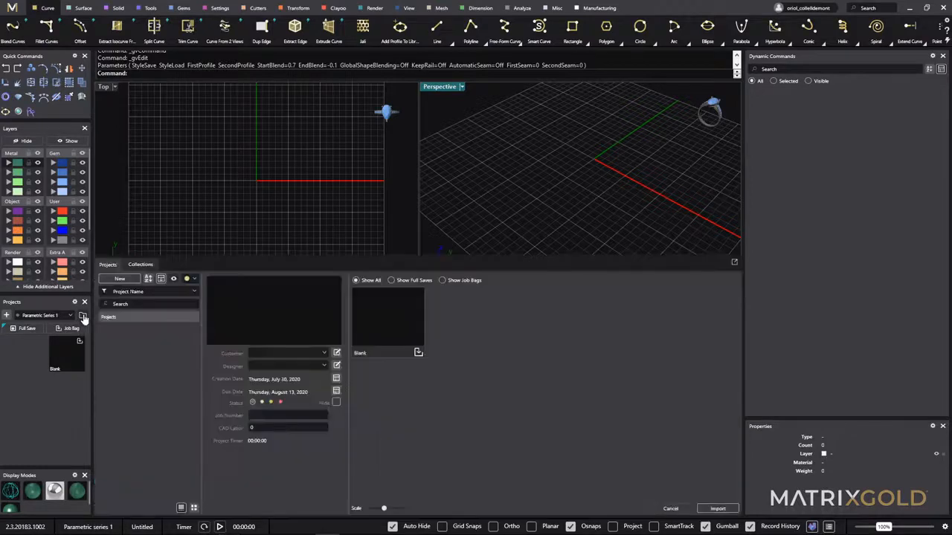
{"action": "left_click", "coordinate": [140, 266]}
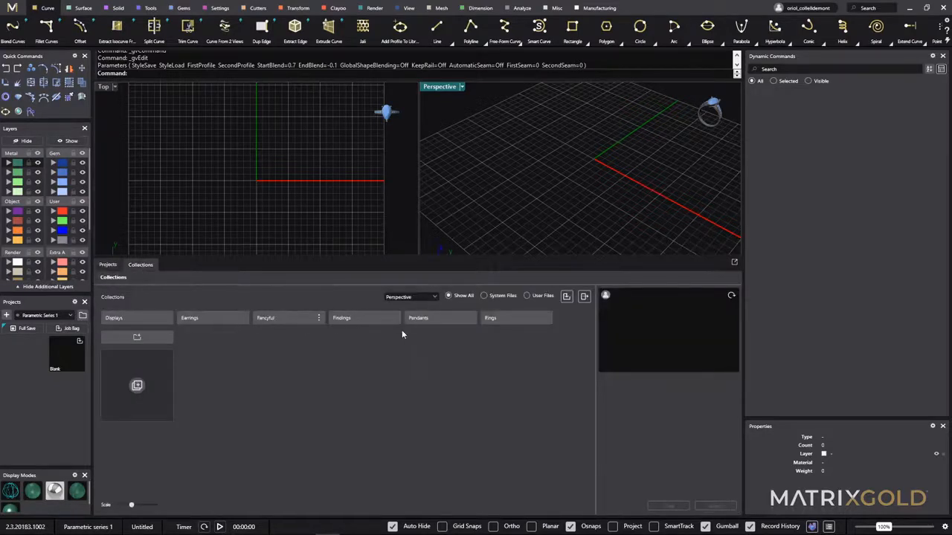
{"action": "left_click", "coordinate": [491, 318]}
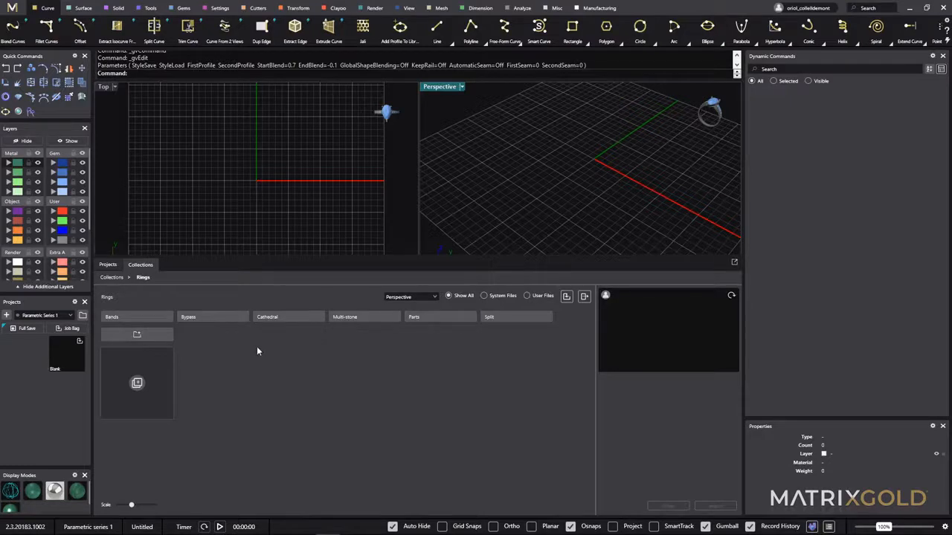
{"action": "left_click", "coordinate": [146, 318]}
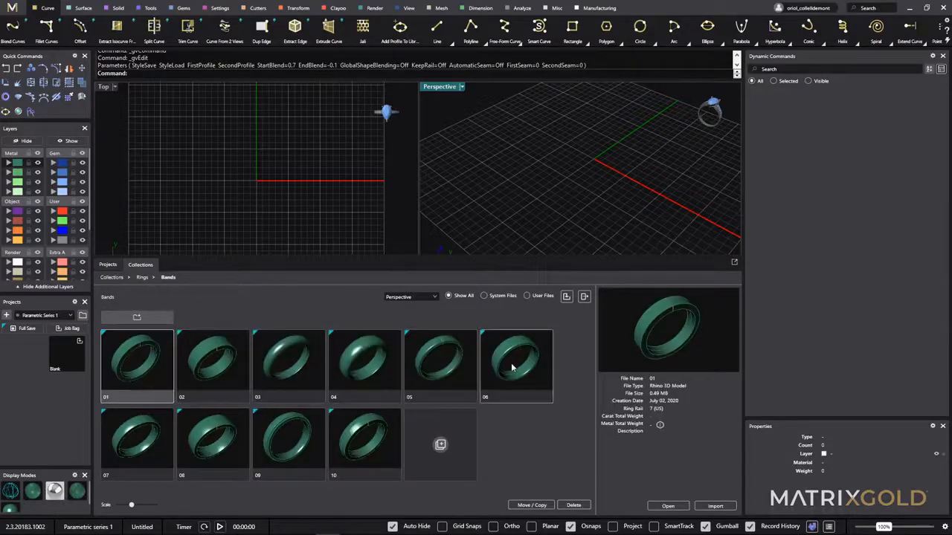
{"action": "left_click", "coordinate": [360, 438]}
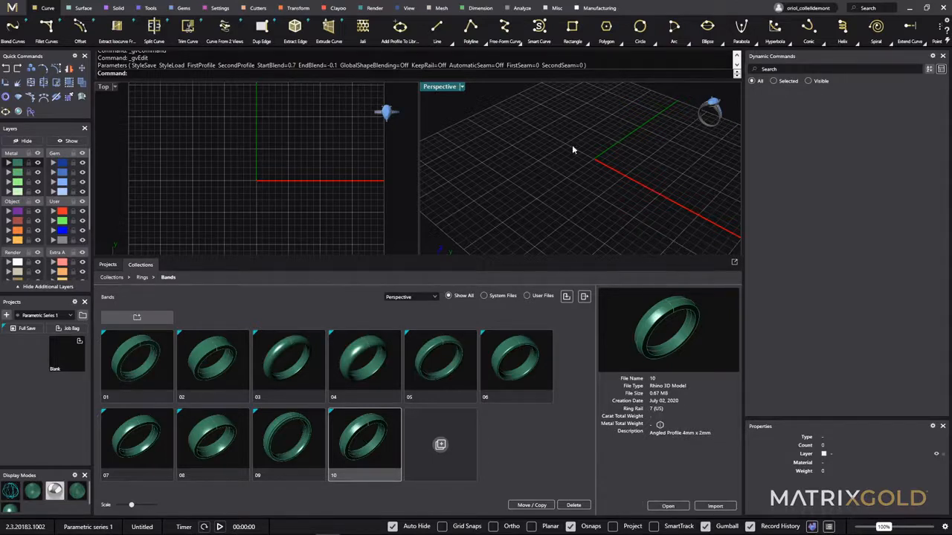
{"action": "left_click", "coordinate": [669, 507]}
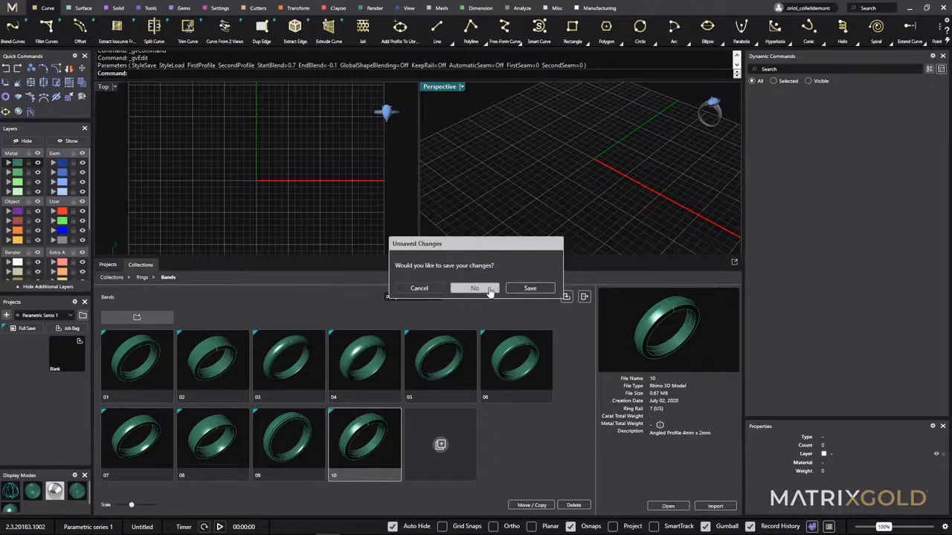
{"action": "left_click", "coordinate": [485, 290]}
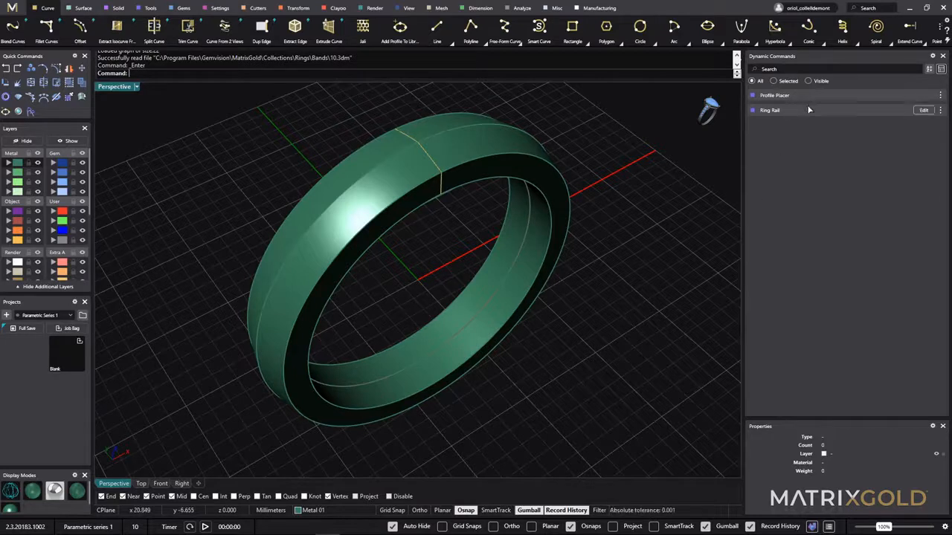
{"action": "mouse_move", "coordinate": [813, 95]}
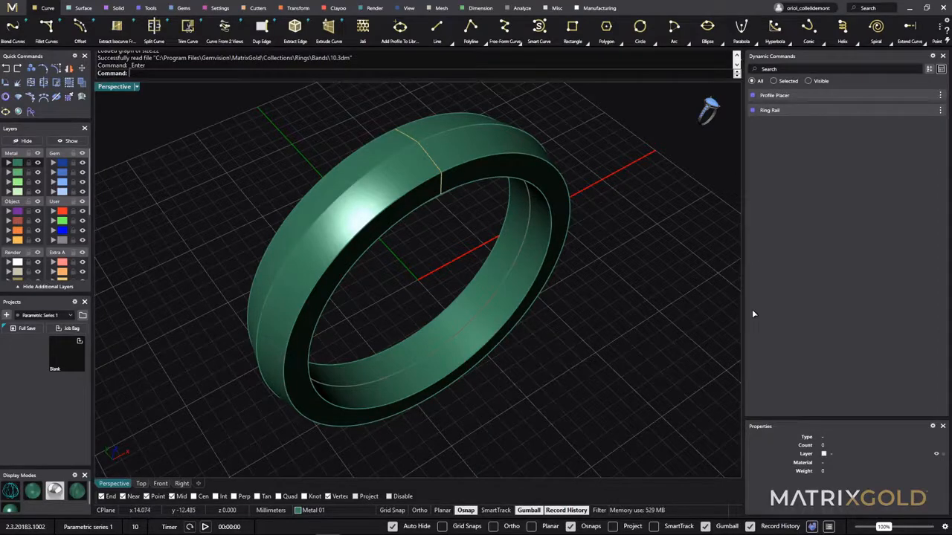
{"action": "right_click_drag", "start_coordinate": [732, 312], "coordinate": [738, 192]}
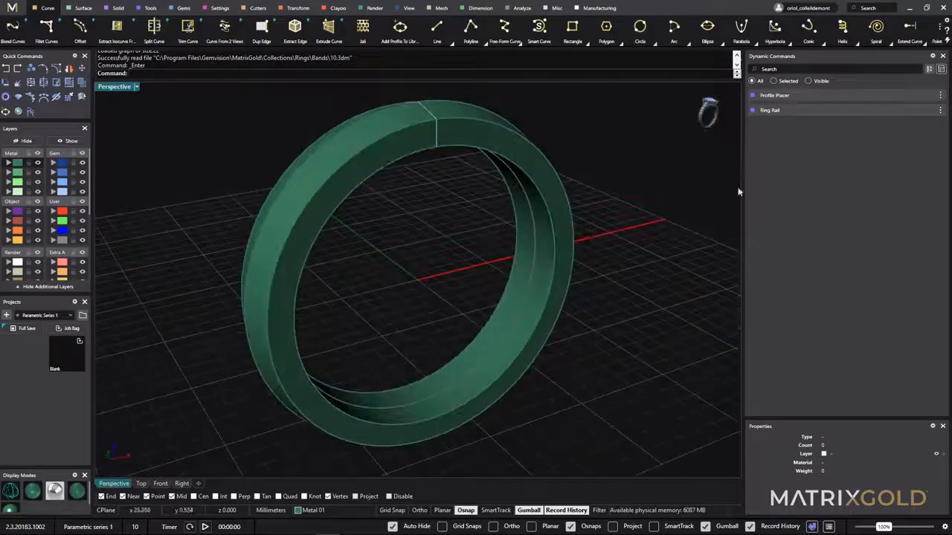
{"action": "right_click_drag", "start_coordinate": [732, 246], "coordinate": [757, 384]}
{"action": "scroll", "coordinate": [595, 340], "scroll_direction": "down", "scroll_amount": 2}
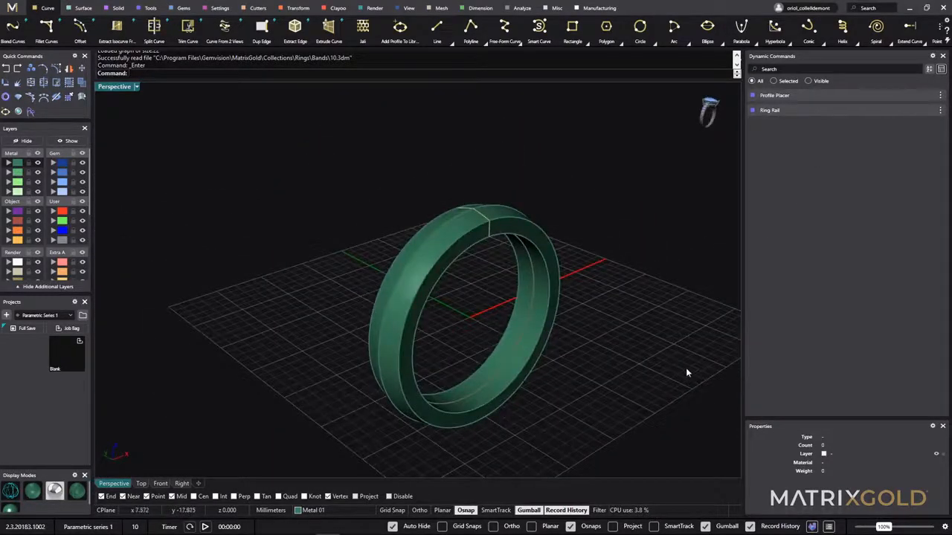
{"action": "right_click_drag", "start_coordinate": [686, 374], "coordinate": [711, 365]}
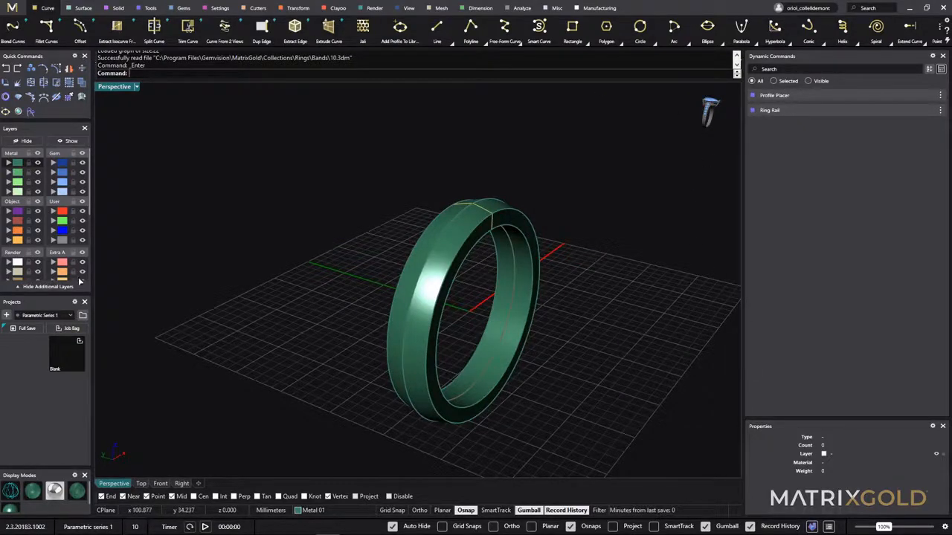
Step: Import halo setting 02 from the Rings > Parts > Settings > Halo collection onto the band and deselect it
{"action": "left_click", "coordinate": [83, 316]}
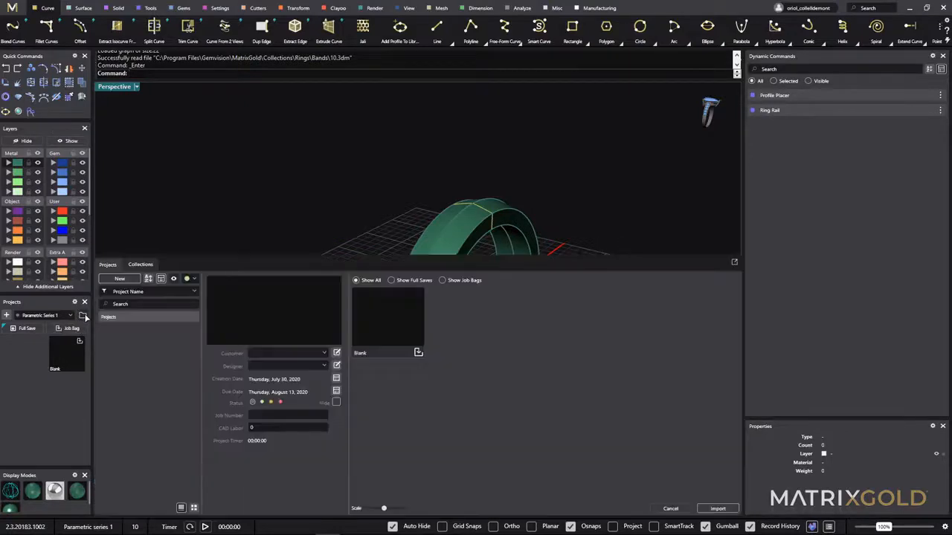
{"action": "left_click", "coordinate": [139, 265]}
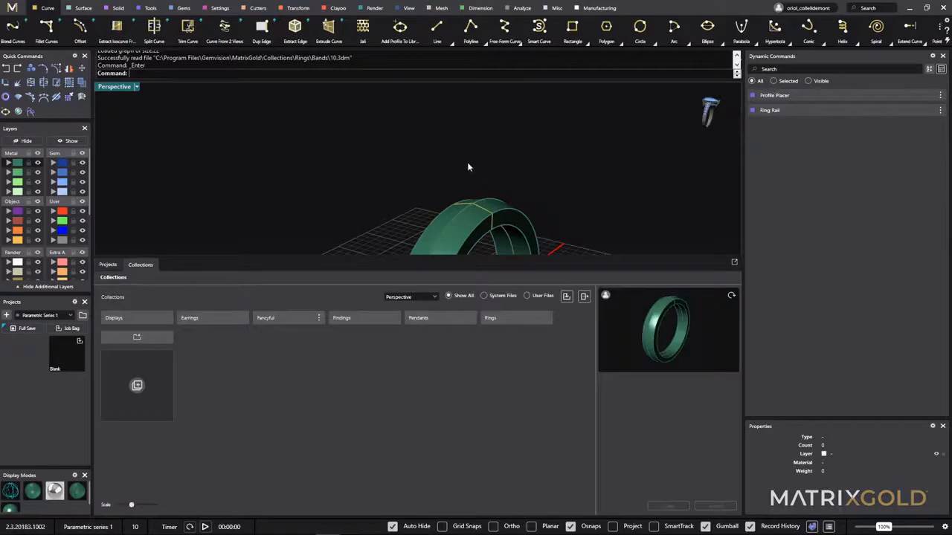
{"action": "left_click", "coordinate": [507, 317]}
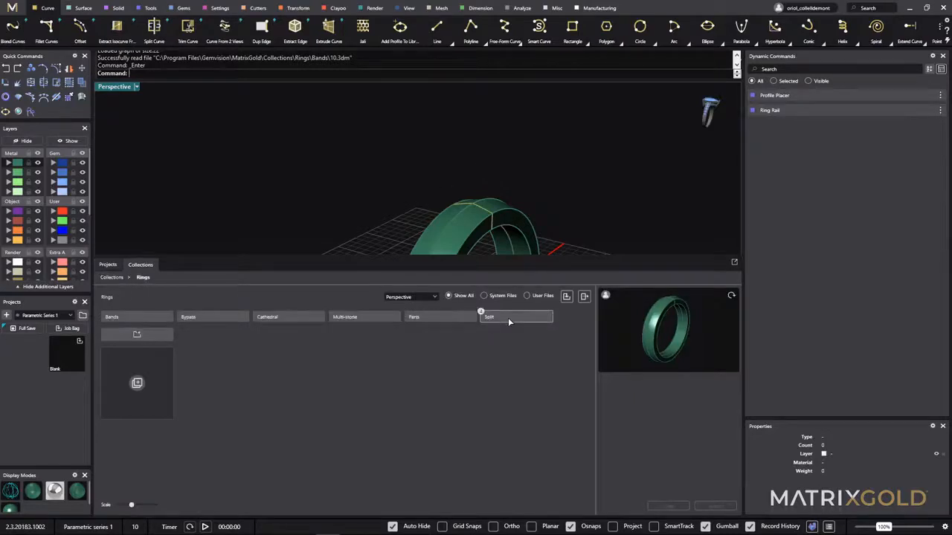
{"action": "left_click", "coordinate": [442, 318]}
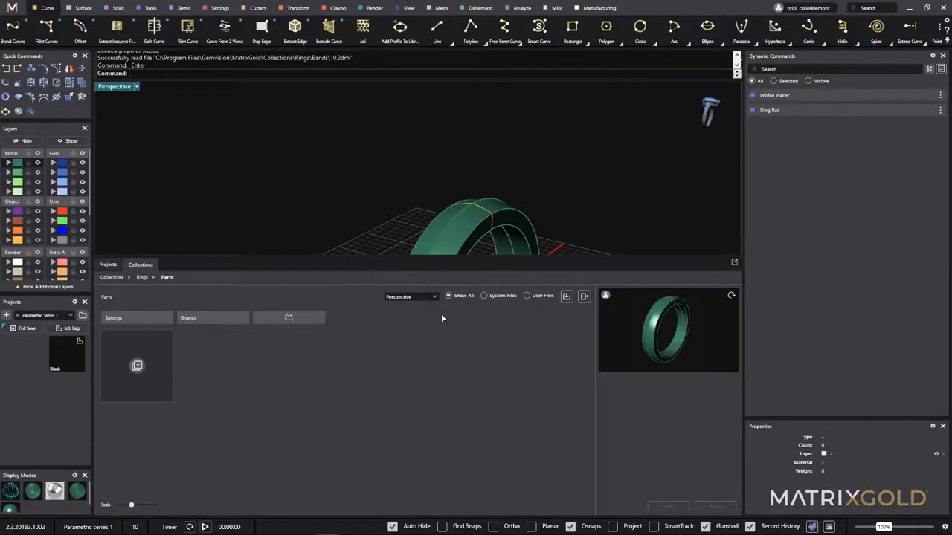
{"action": "left_click", "coordinate": [146, 319]}
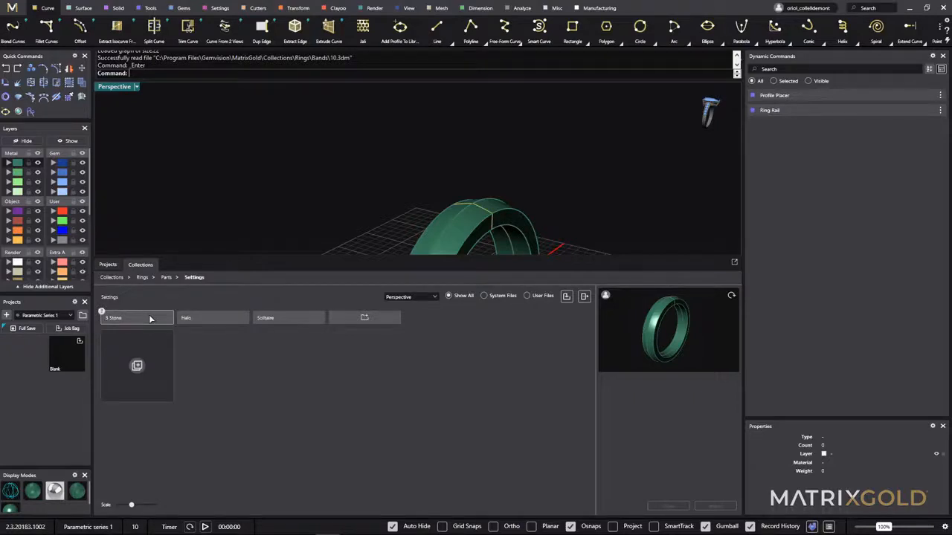
{"action": "left_click", "coordinate": [218, 323]}
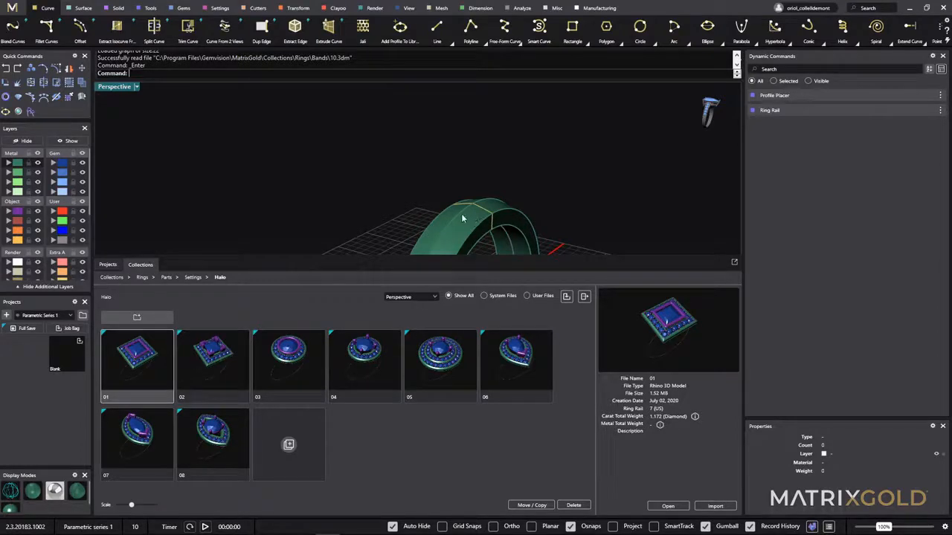
{"action": "left_click", "coordinate": [220, 356]}
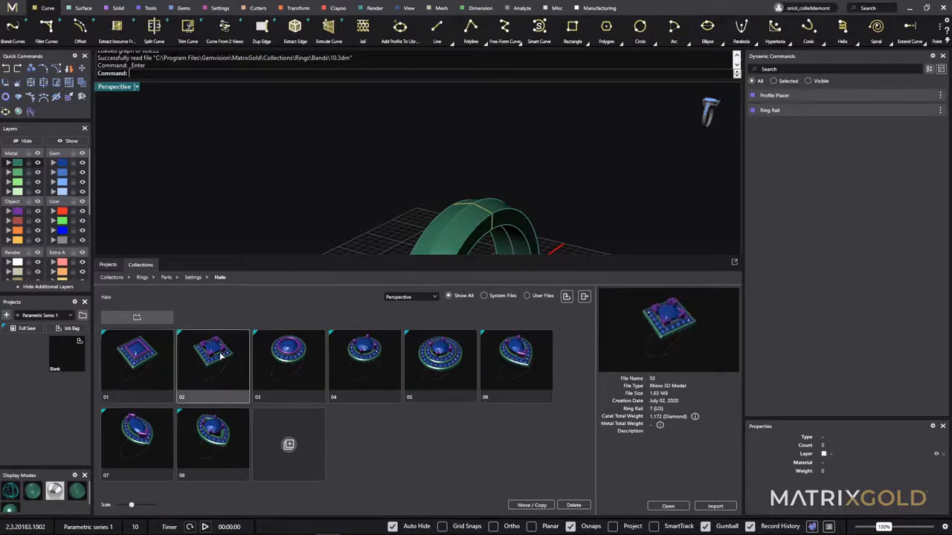
{"action": "left_click", "coordinate": [669, 507]}
{"action": "left_click", "coordinate": [718, 508]}
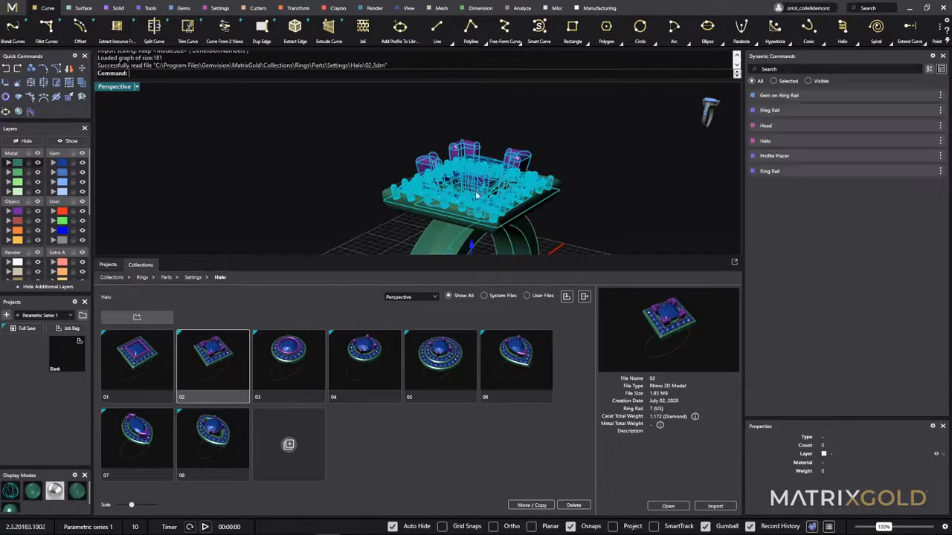
{"action": "left_click", "coordinate": [584, 213]}
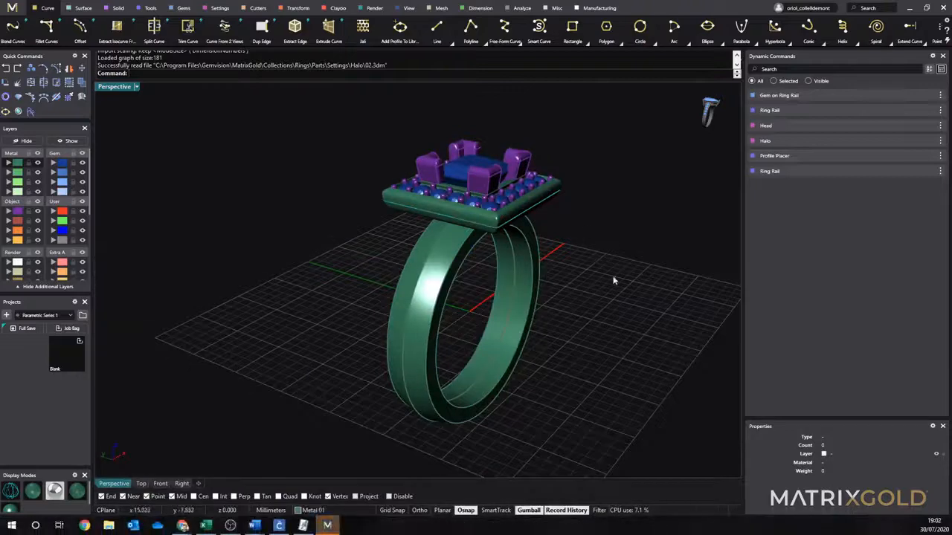
Step: Set the finger size of the band's Ring Rail to US 10 and apply it
{"action": "right_click_drag", "start_coordinate": [614, 278], "coordinate": [518, 259]}
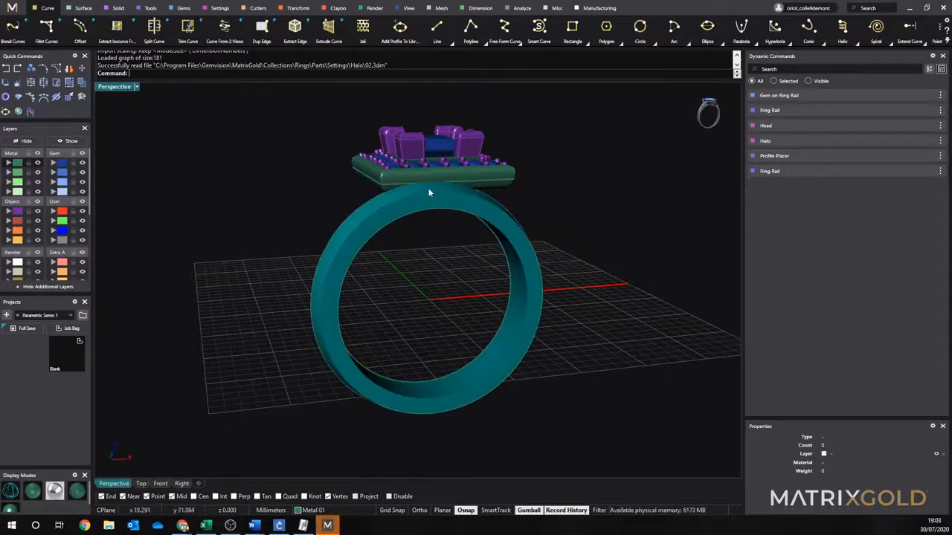
{"action": "right_click_drag", "start_coordinate": [546, 255], "coordinate": [569, 278]}
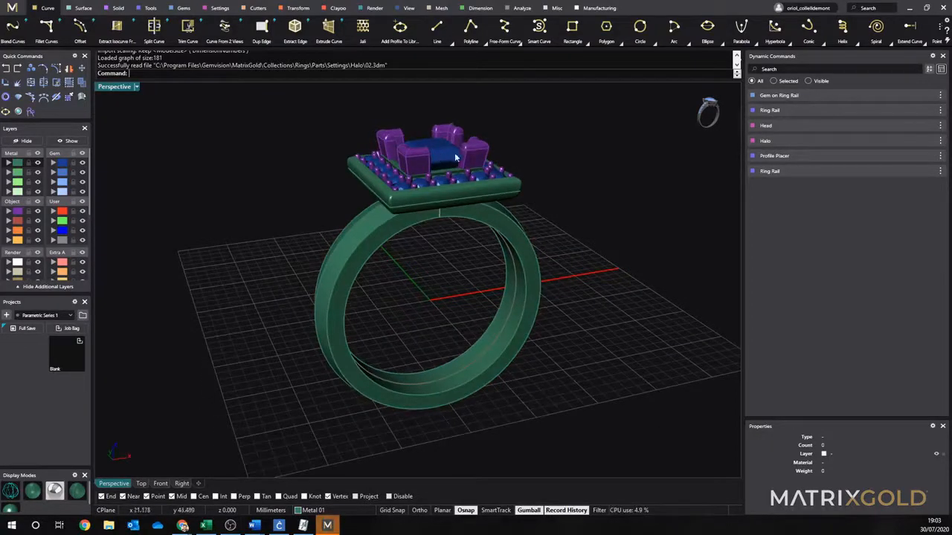
{"action": "mouse_move", "coordinate": [799, 99]}
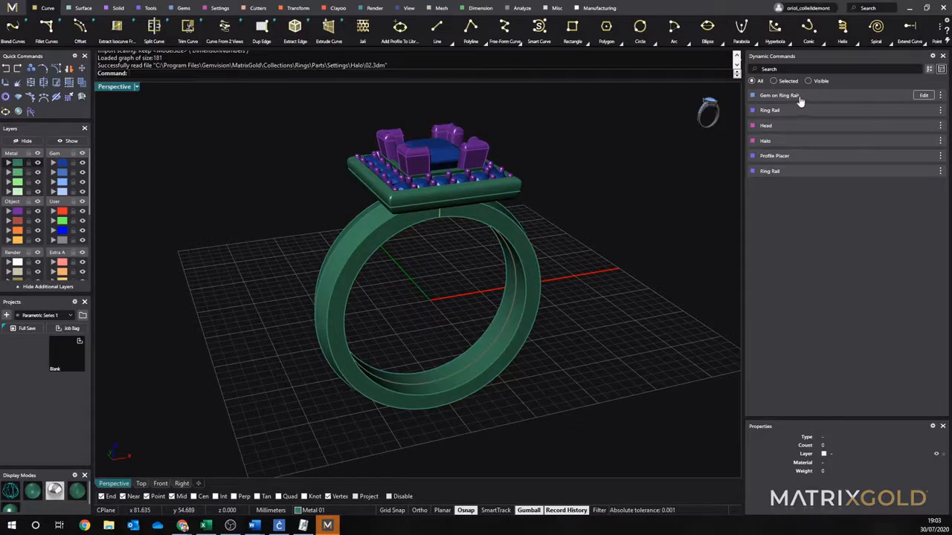
{"action": "left_click", "coordinate": [515, 278]}
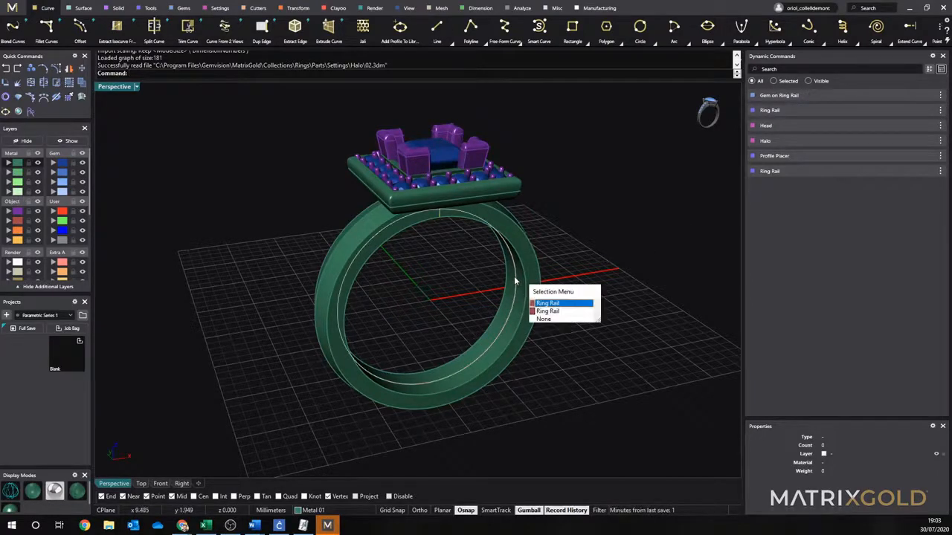
{"action": "left_click", "coordinate": [591, 221]}
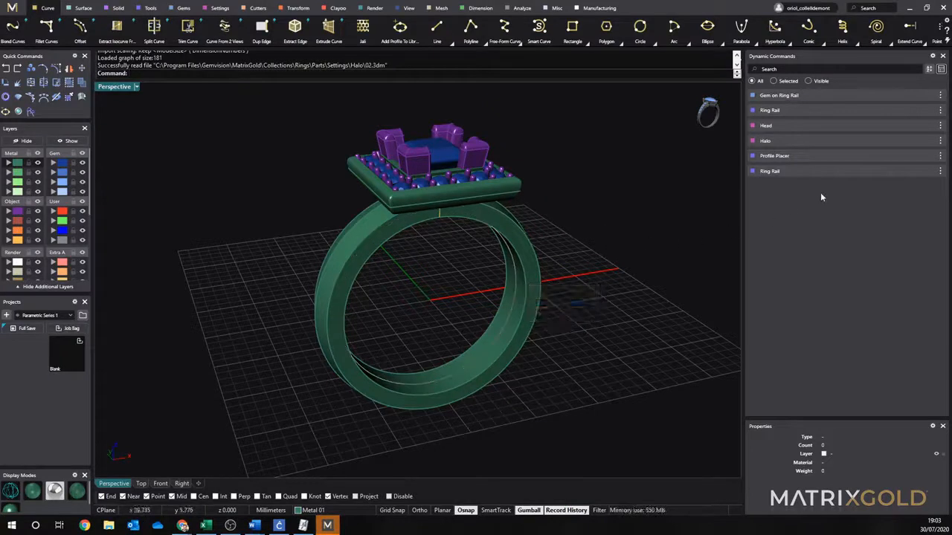
{"action": "left_click", "coordinate": [922, 173]}
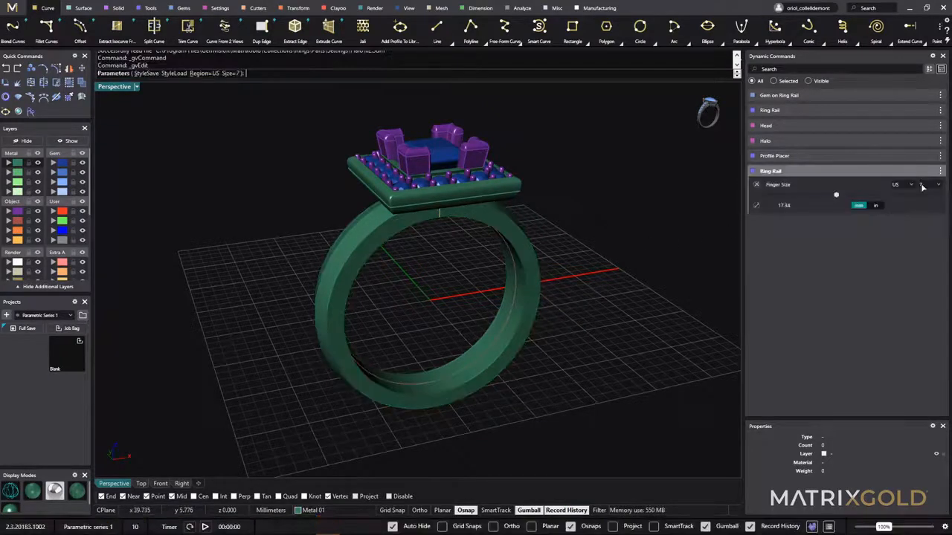
{"action": "left_click", "coordinate": [924, 185]}
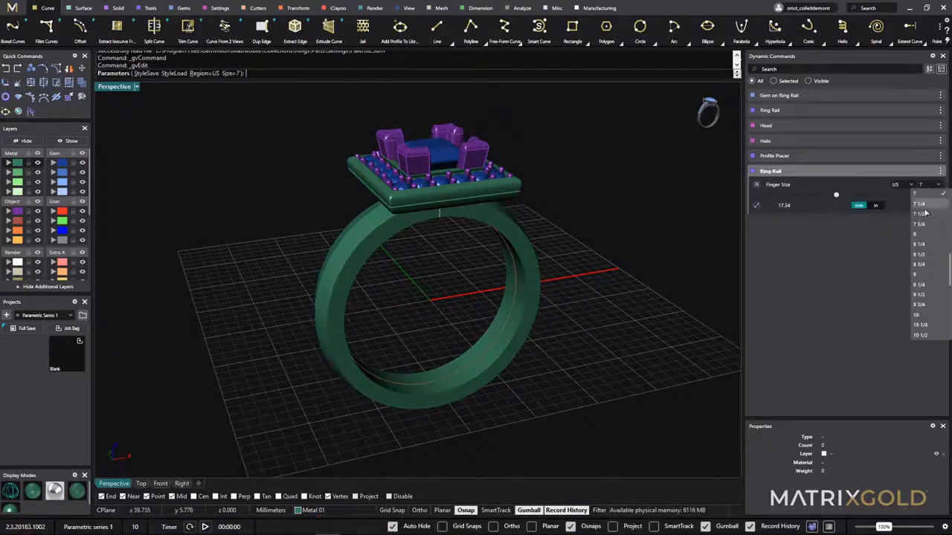
{"action": "left_click", "coordinate": [917, 314]}
{"action": "right_click_drag", "start_coordinate": [660, 299], "coordinate": [575, 275]}
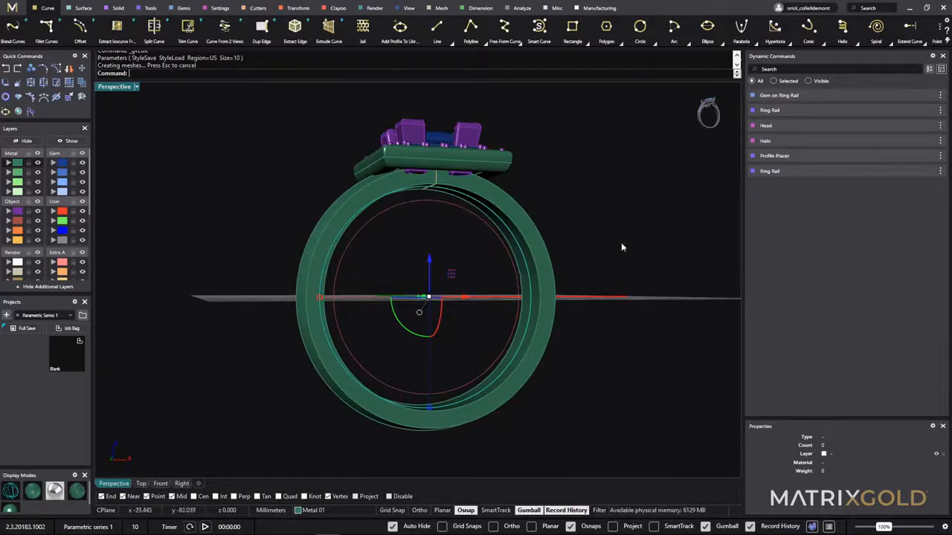
Step: Relink the Gem on Ring Rail command to the band's enlarged ring rail and apply the edit
{"action": "right_click_drag", "start_coordinate": [603, 213], "coordinate": [559, 254]}
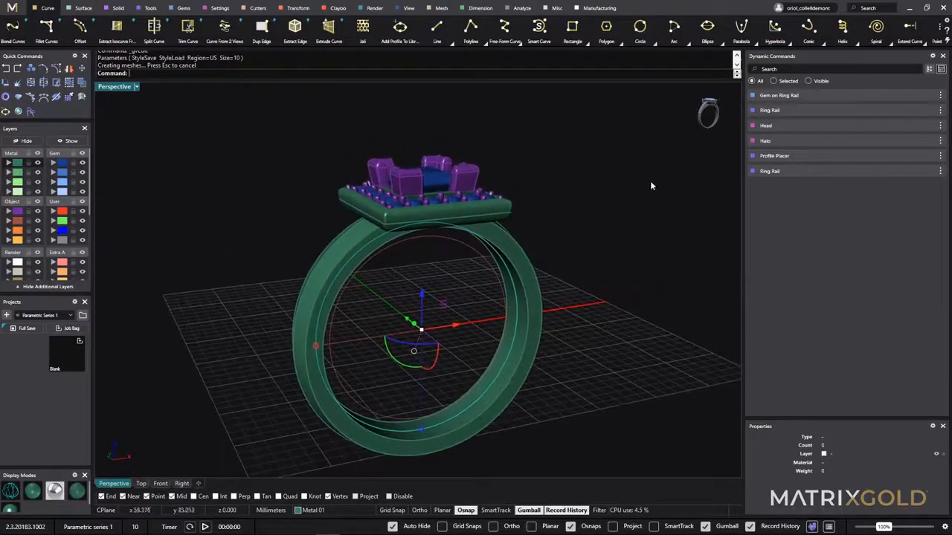
{"action": "mouse_move", "coordinate": [871, 96]}
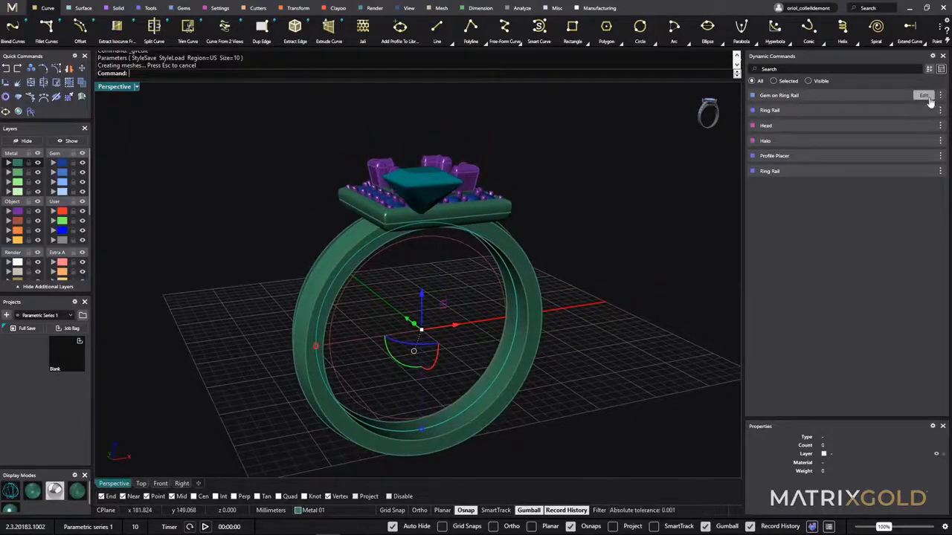
{"action": "left_click", "coordinate": [924, 96]}
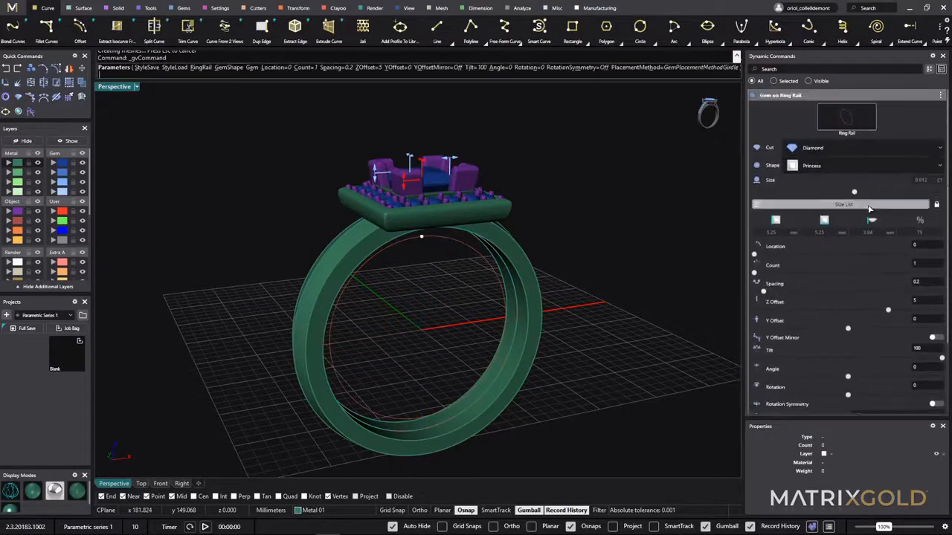
{"action": "left_click", "coordinate": [862, 120]}
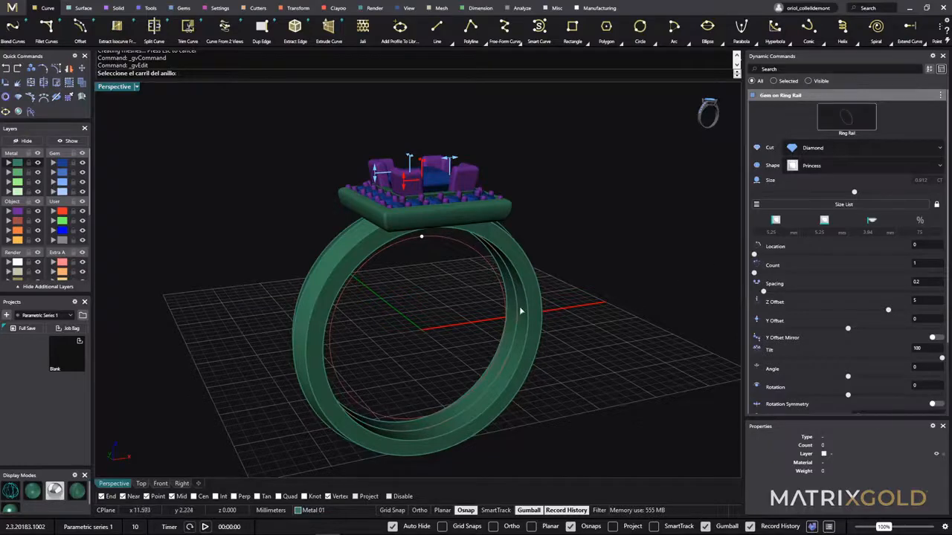
{"action": "right_click_drag", "start_coordinate": [503, 277], "coordinate": [502, 280]}
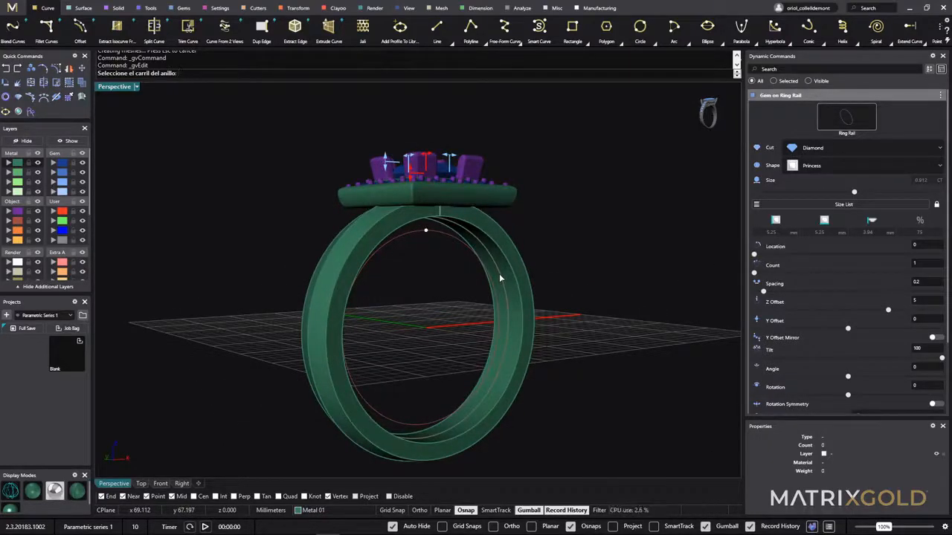
{"action": "left_click", "coordinate": [499, 275]}
{"action": "right_click_drag", "start_coordinate": [595, 258], "coordinate": [513, 252]}
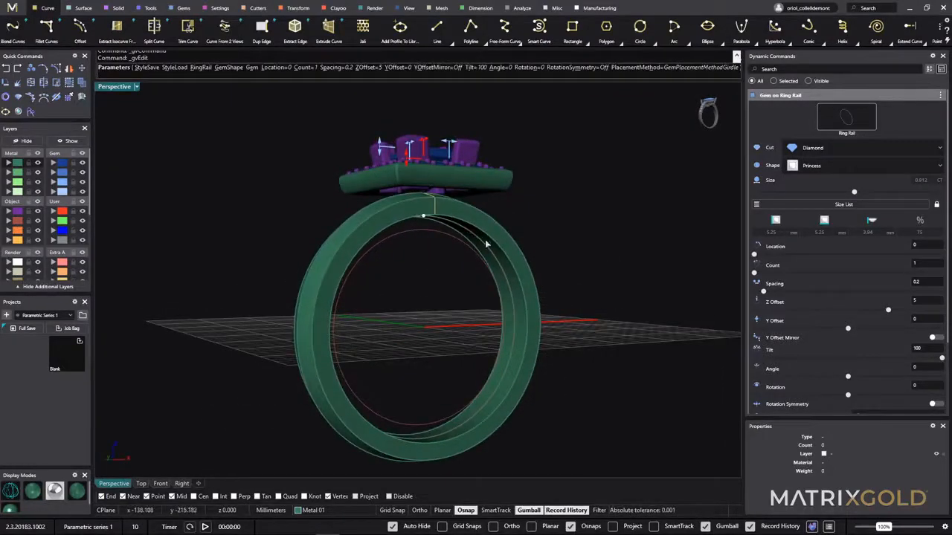
{"action": "right_click", "coordinate": [580, 228]}
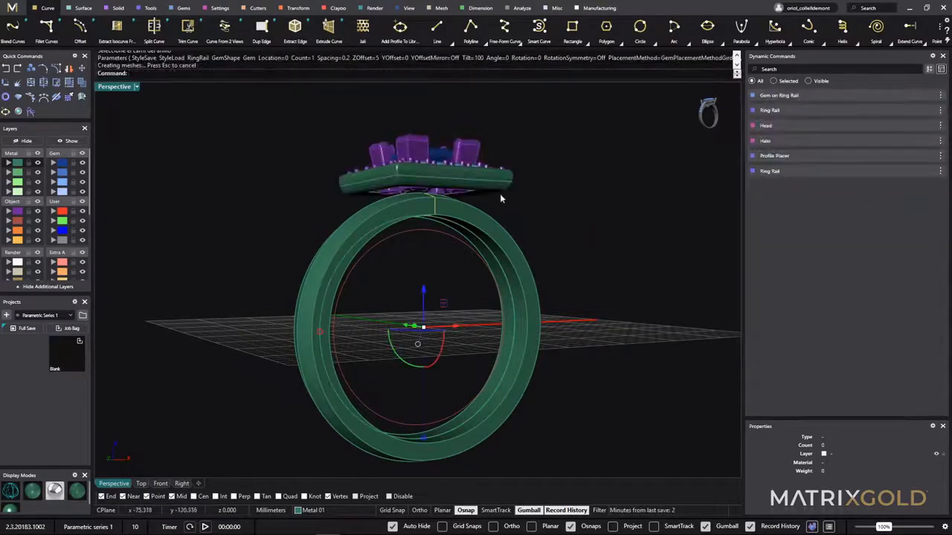
Step: Delete the redundant Ring Rail command that came with the imported halo setting
{"action": "right_click_drag", "start_coordinate": [500, 197], "coordinate": [487, 218]}
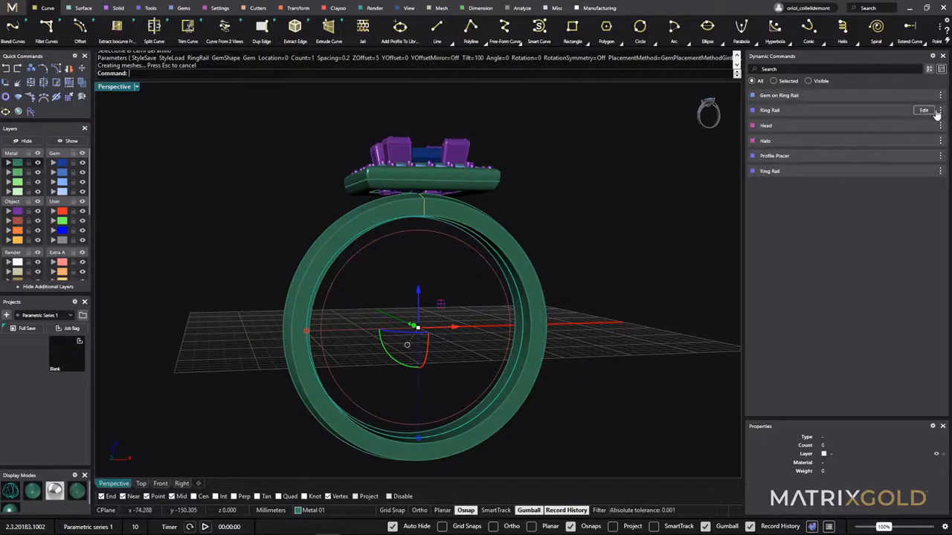
{"action": "left_click", "coordinate": [941, 112]}
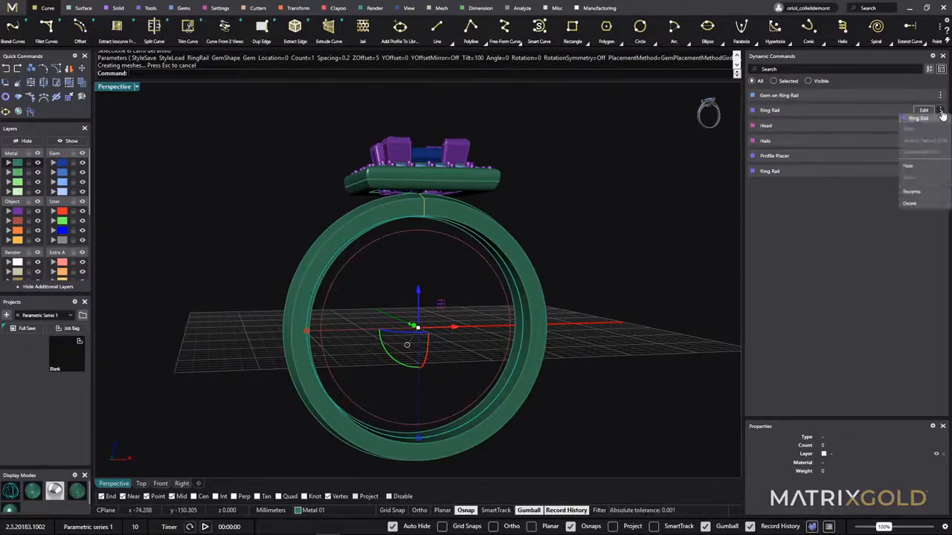
{"action": "left_click", "coordinate": [910, 203]}
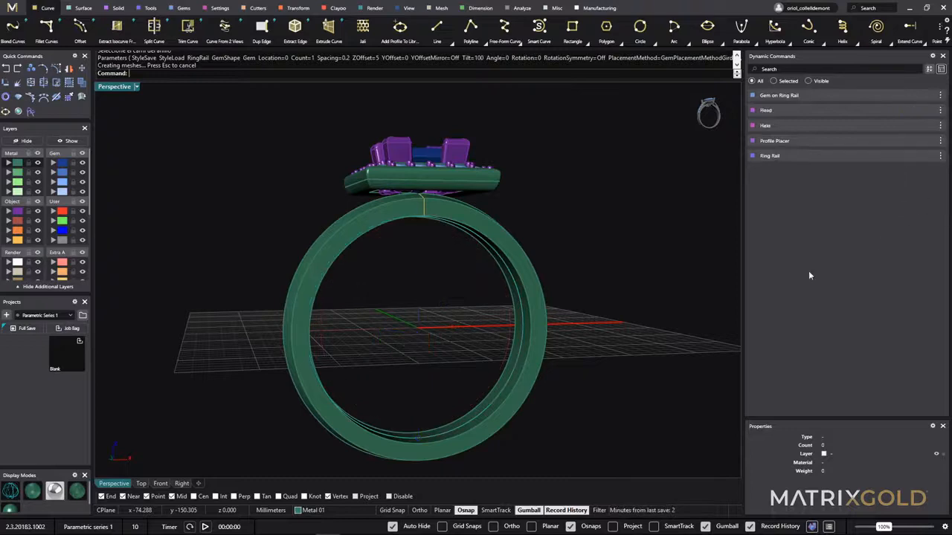
Step: Set the remaining Ring Rail's finger size to US 7 and complete the edit
{"action": "right_click_drag", "start_coordinate": [458, 312], "coordinate": [478, 321]}
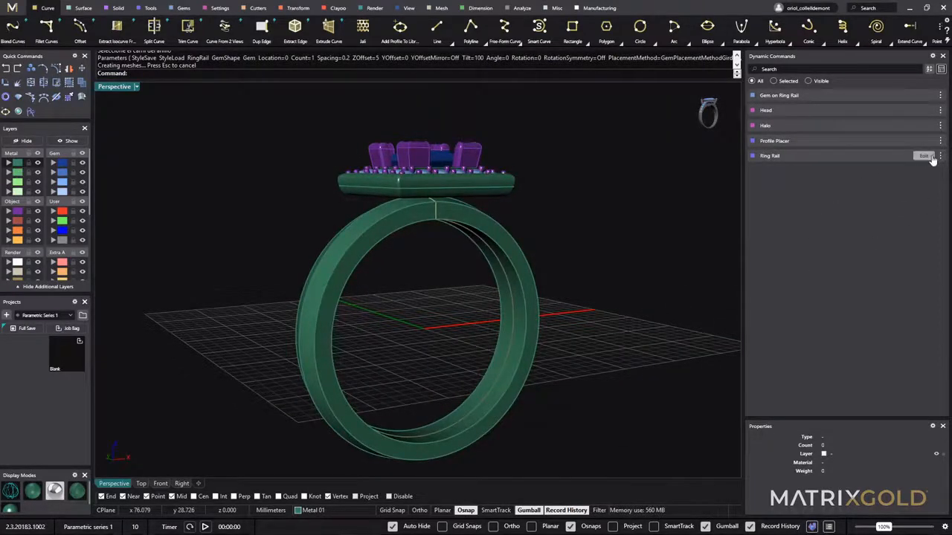
{"action": "left_click", "coordinate": [931, 158]}
{"action": "left_click", "coordinate": [926, 172]}
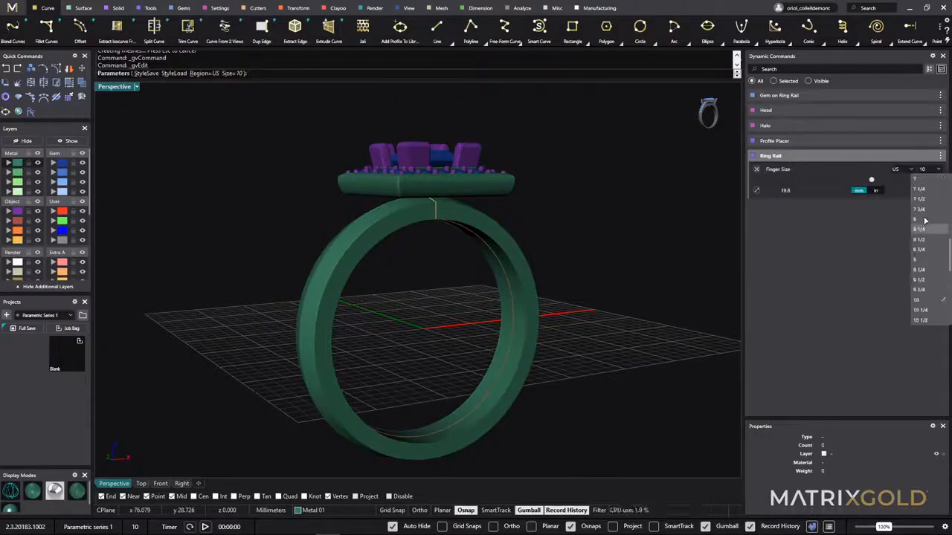
{"action": "left_click", "coordinate": [926, 179]}
{"action": "right_click_drag", "start_coordinate": [559, 282], "coordinate": [513, 284]}
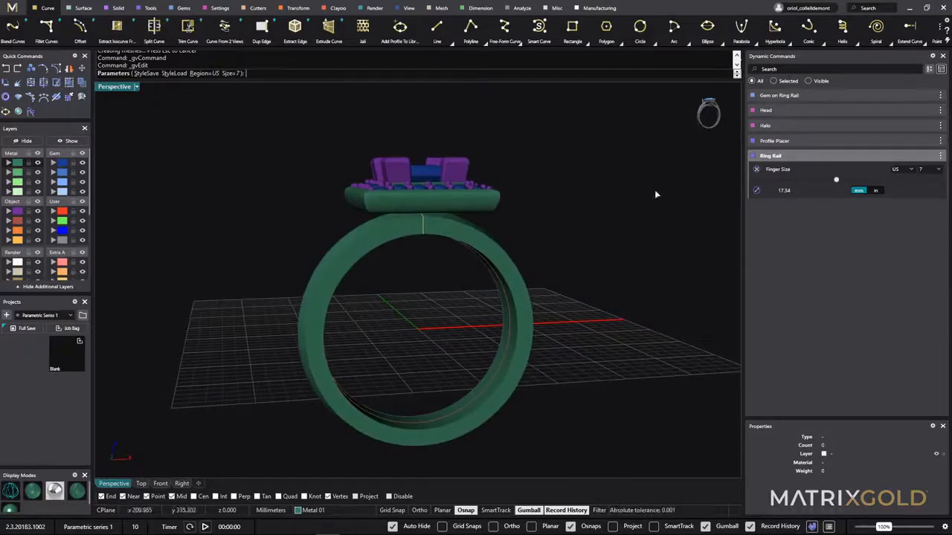
{"action": "left_click", "coordinate": [923, 110]}
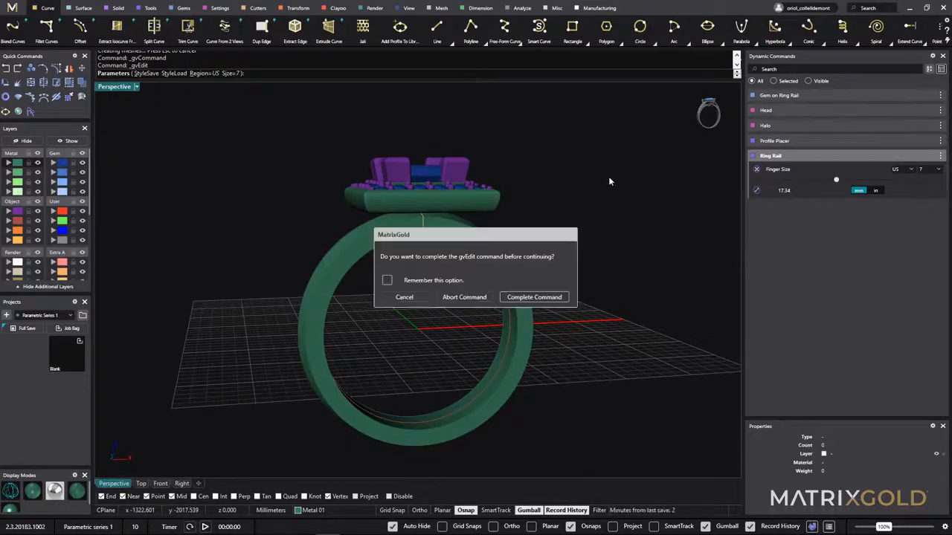
{"action": "left_click", "coordinate": [508, 296]}
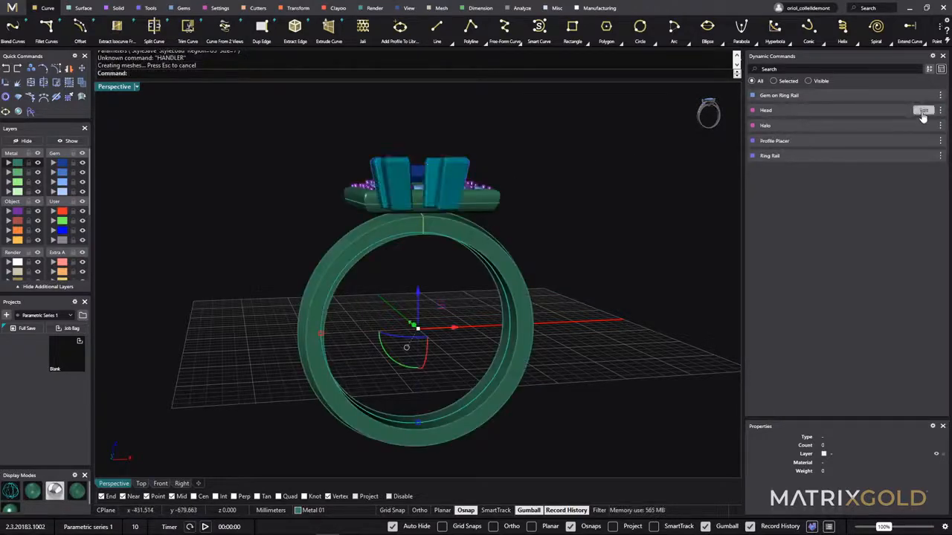
Step: Set the head's prong height above the girdle to 0.25 mm and its overall height to 2.45 mm, and apply the edit
{"action": "scroll", "coordinate": [431, 208], "scroll_direction": "up", "scroll_amount": 4}
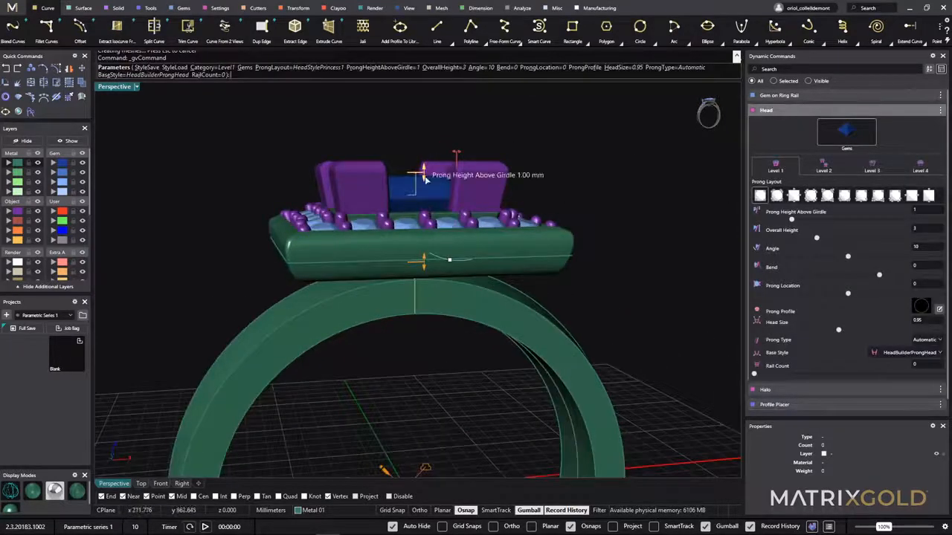
{"action": "left_click_drag", "start_coordinate": [423, 178], "coordinate": [423, 191]}
{"action": "right_click_drag", "start_coordinate": [432, 249], "coordinate": [481, 221]}
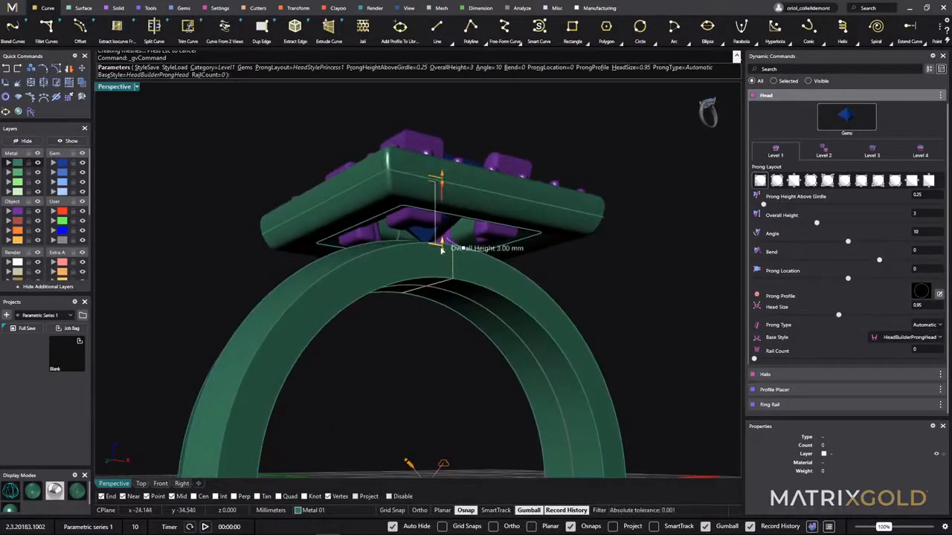
{"action": "left_click_drag", "start_coordinate": [442, 250], "coordinate": [446, 233]}
{"action": "right_click_drag", "start_coordinate": [516, 225], "coordinate": [536, 242]}
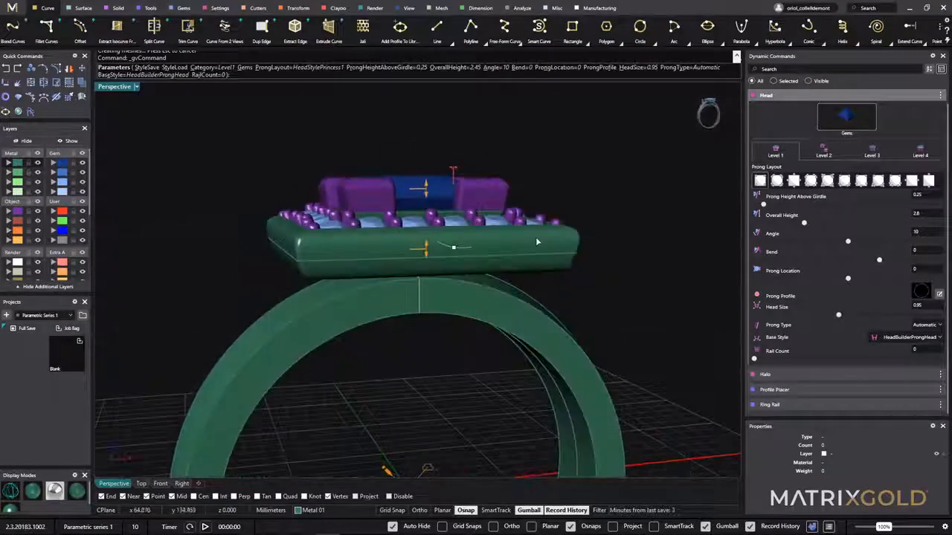
{"action": "scroll", "coordinate": [654, 283], "scroll_direction": "down", "scroll_amount": 6}
{"action": "right_click", "coordinate": [648, 306]}
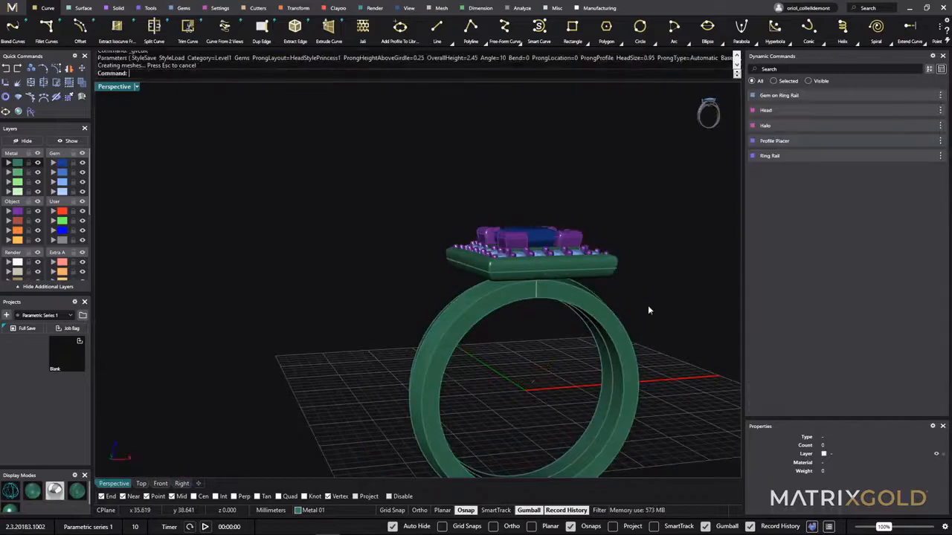
Step: In the band's Profile Placer, add a profile at the bottom of the shank with position 0.5 and width 3.5
{"action": "right_click_drag", "start_coordinate": [614, 365], "coordinate": [460, 179]}
{"action": "right_click_drag", "start_coordinate": [504, 259], "coordinate": [591, 267]}
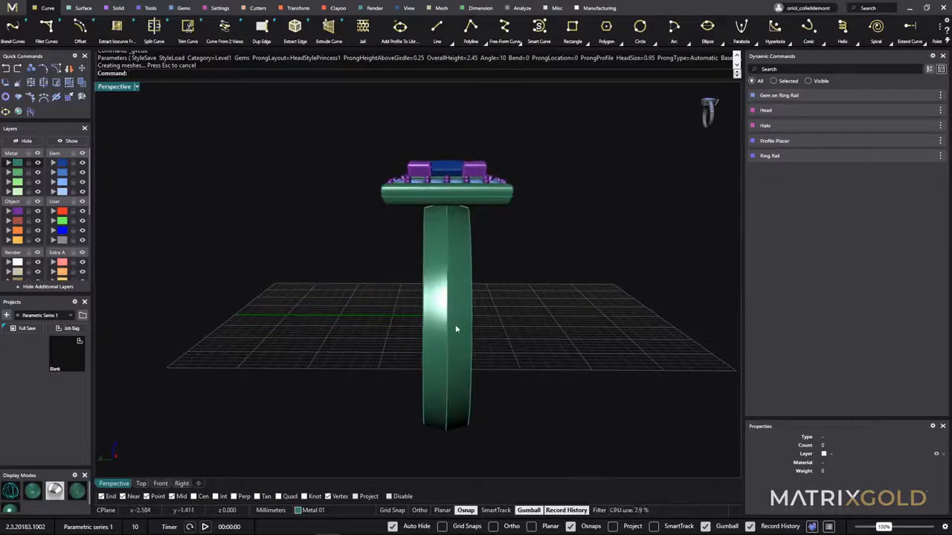
{"action": "right_click_drag", "start_coordinate": [519, 334], "coordinate": [495, 319]}
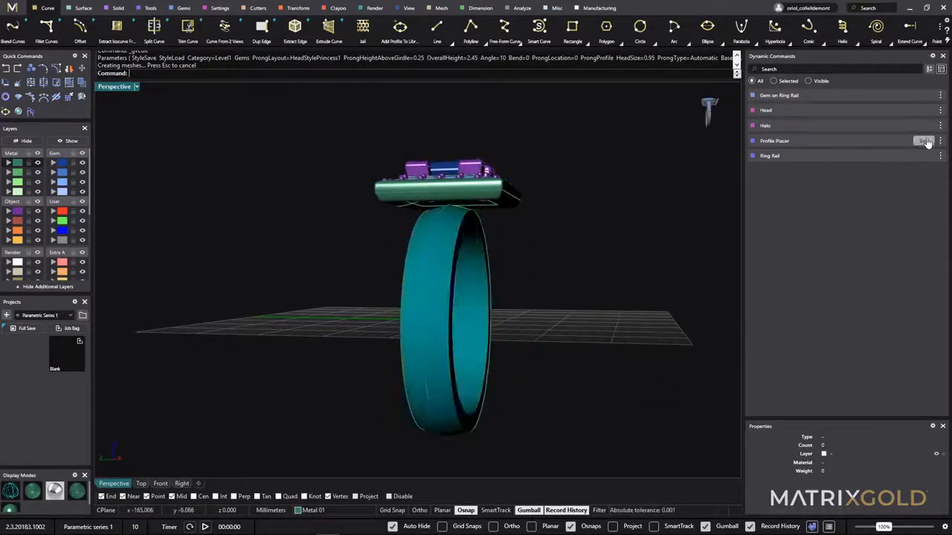
{"action": "left_click", "coordinate": [924, 142]}
{"action": "right_click_drag", "start_coordinate": [594, 328], "coordinate": [527, 335]}
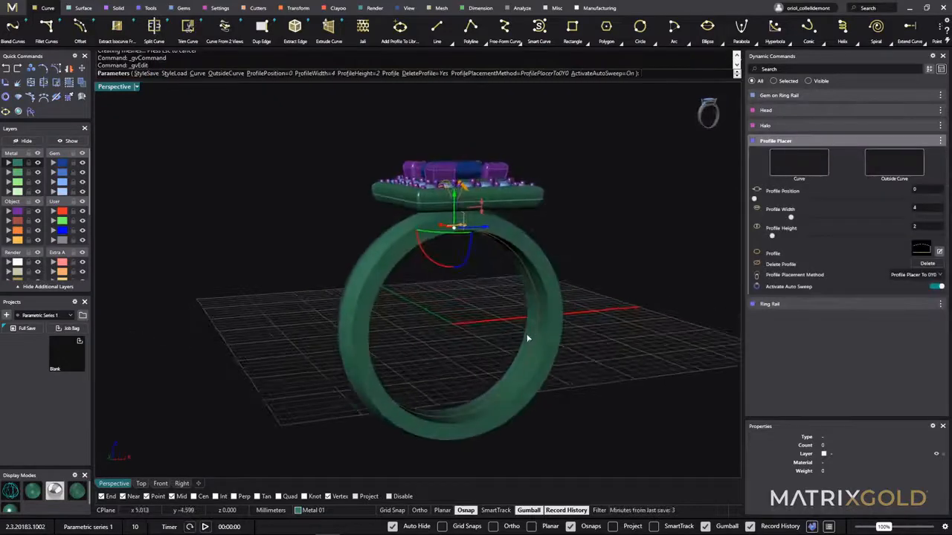
{"action": "left_click", "coordinate": [450, 418]}
{"action": "right_click_drag", "start_coordinate": [505, 455], "coordinate": [595, 446]}
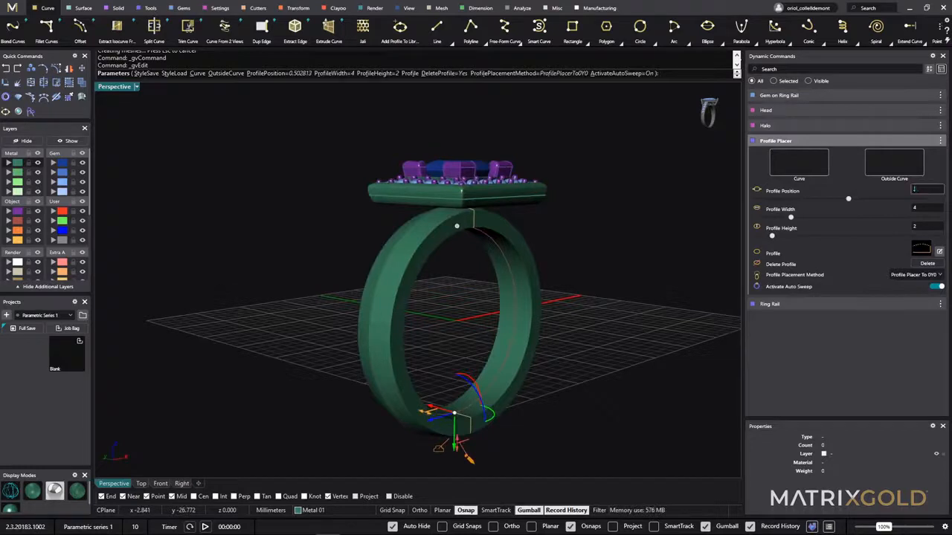
{"action": "key", "text": "Return"}
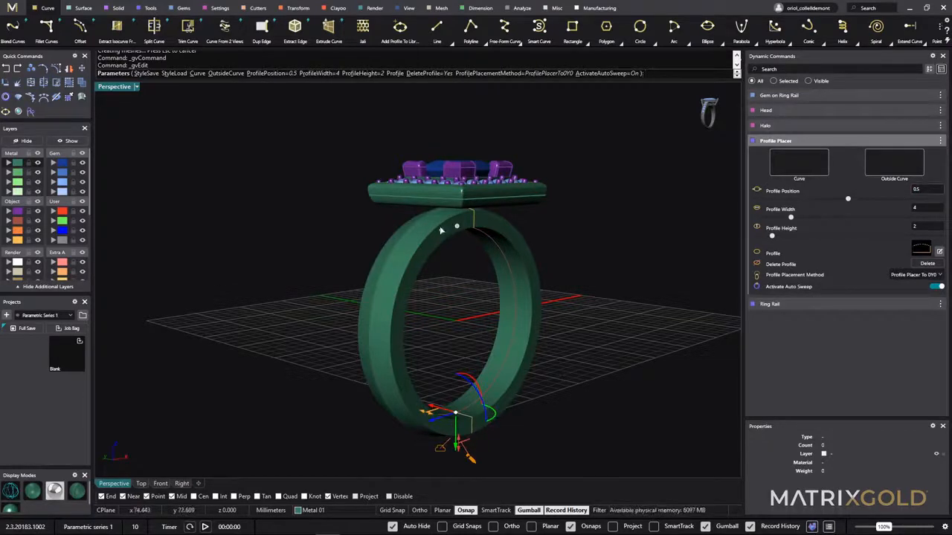
{"action": "right_click_drag", "start_coordinate": [471, 312], "coordinate": [520, 313]}
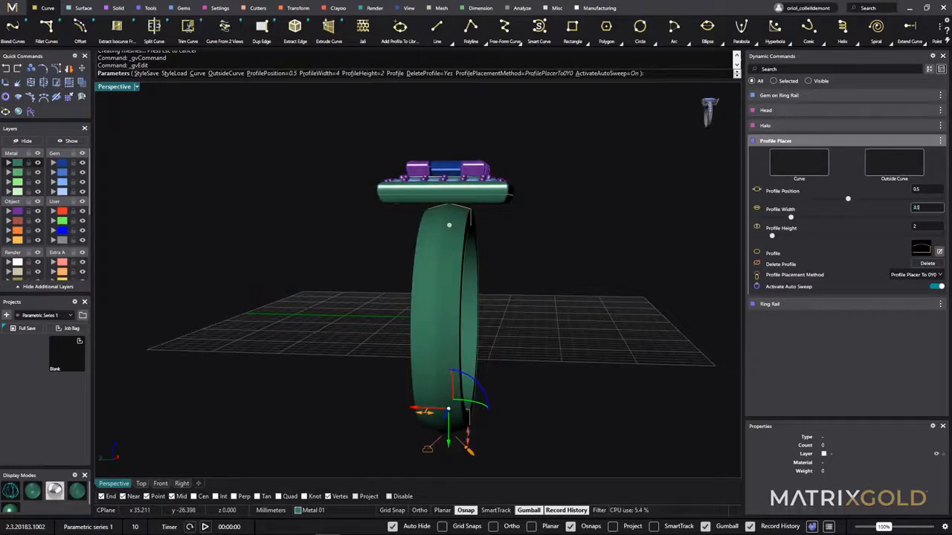
{"action": "key", "text": "Return"}
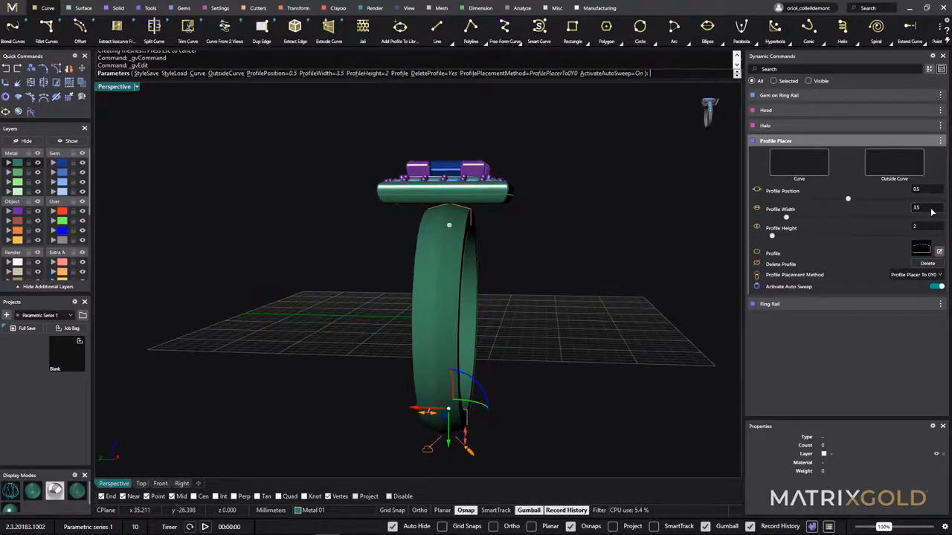
Step: Narrow the band's top profile at position 0 to a width of 1.9 and apply the Profile Placer edit
{"action": "left_click", "coordinate": [449, 228]}
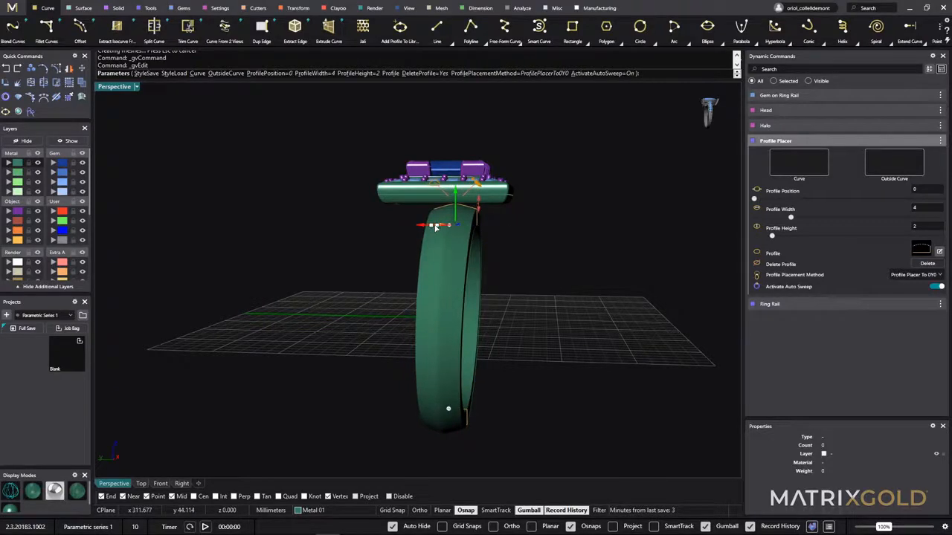
{"action": "right_click_drag", "start_coordinate": [436, 228], "coordinate": [491, 280]}
{"action": "scroll", "coordinate": [414, 228], "scroll_direction": "up", "scroll_amount": 1}
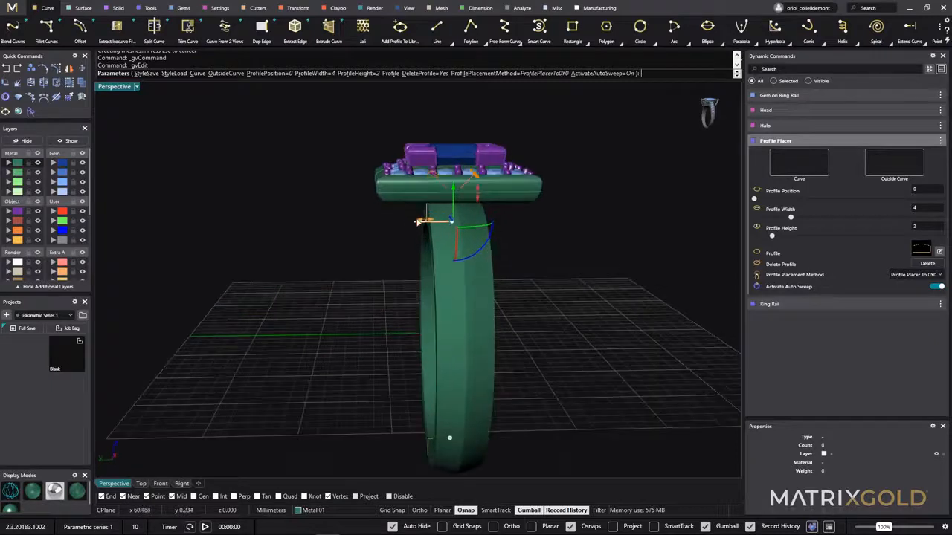
{"action": "left_click_drag", "start_coordinate": [423, 222], "coordinate": [452, 221]}
{"action": "right_click_drag", "start_coordinate": [550, 365], "coordinate": [487, 419]}
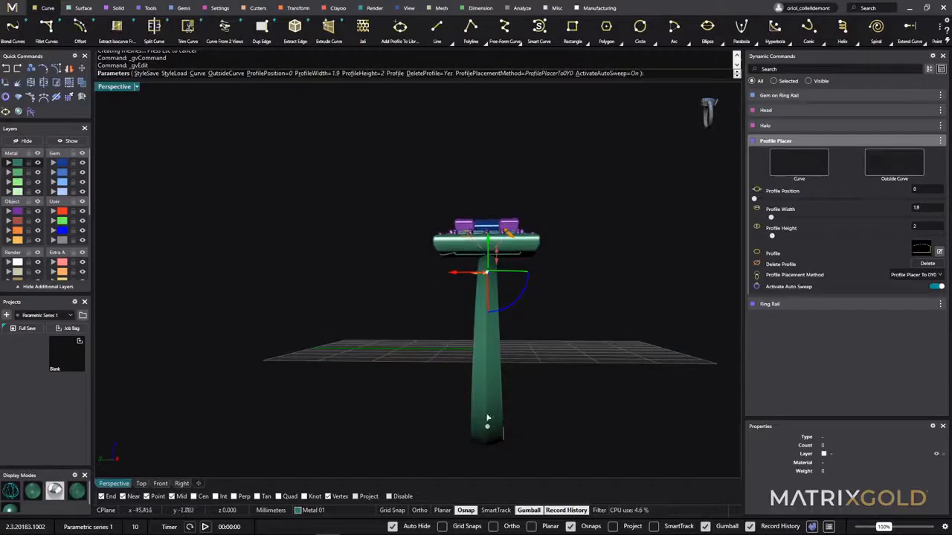
{"action": "left_click", "coordinate": [182, 484]}
{"action": "scroll", "coordinate": [458, 377], "scroll_direction": "down", "scroll_amount": 3}
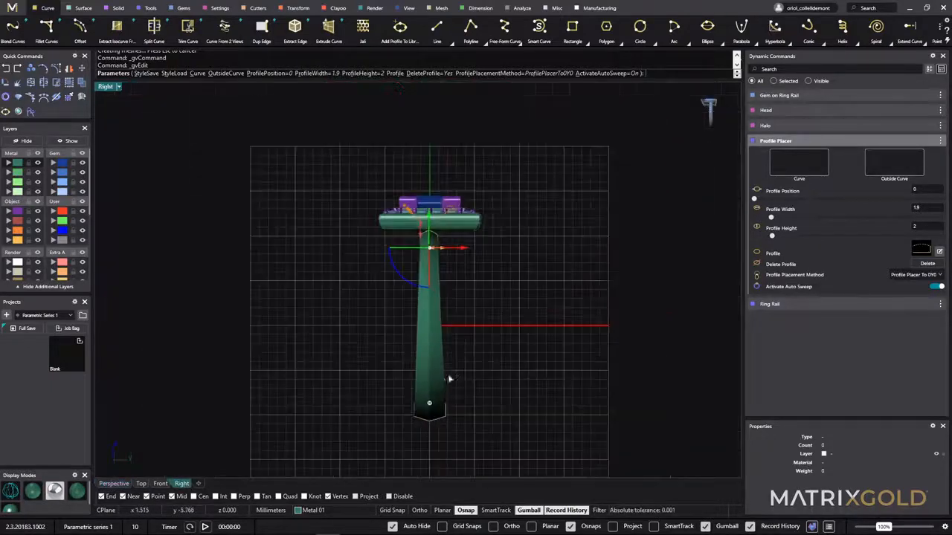
{"action": "right_click_drag", "start_coordinate": [541, 379], "coordinate": [508, 407]}
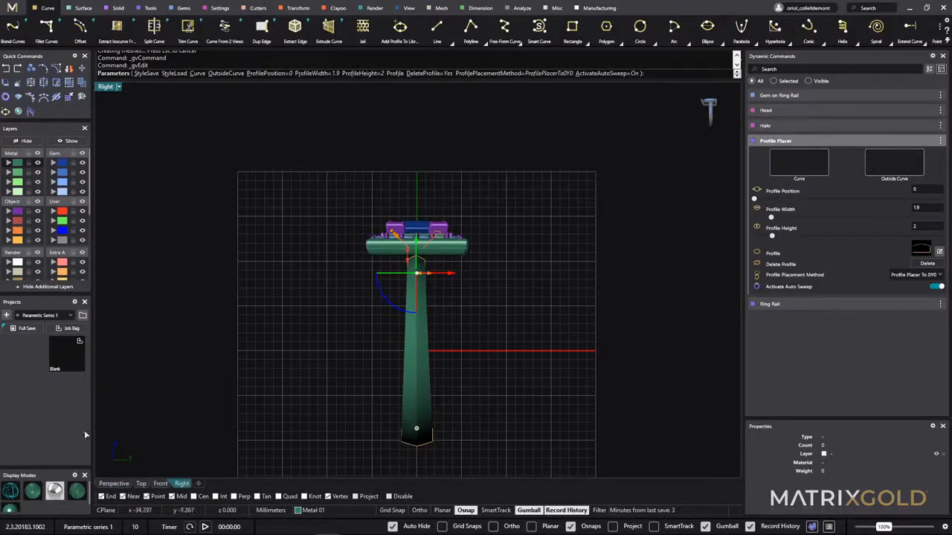
{"action": "left_click", "coordinate": [114, 484]}
{"action": "right_click_drag", "start_coordinate": [373, 330], "coordinate": [513, 312]}
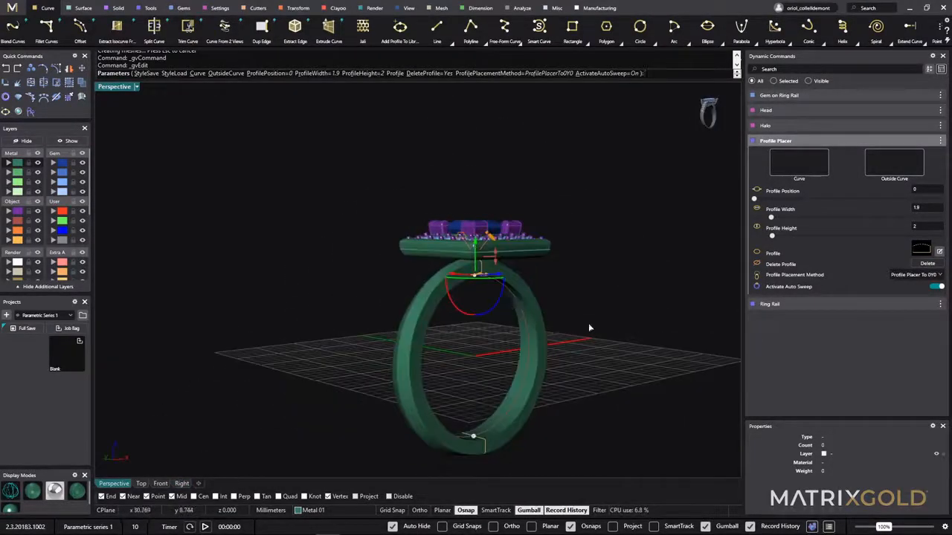
{"action": "key", "text": "Return"}
Step: Raise the center princess gem to a Z offset of 7 in its Gem on Ring Rail command, apply it and deselect the gem
{"action": "right_click_drag", "start_coordinate": [588, 328], "coordinate": [416, 220]}
{"action": "left_click", "coordinate": [427, 225]}
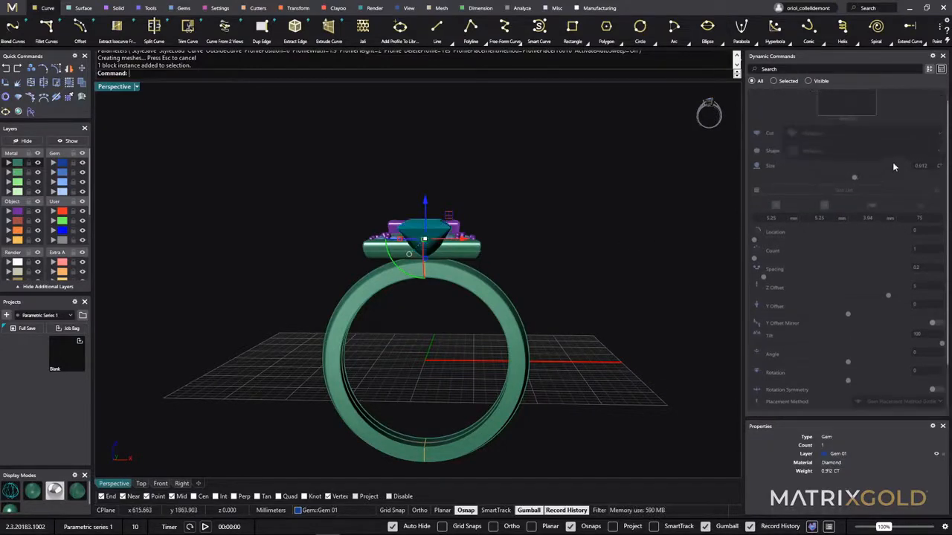
{"action": "left_click", "coordinate": [923, 96]}
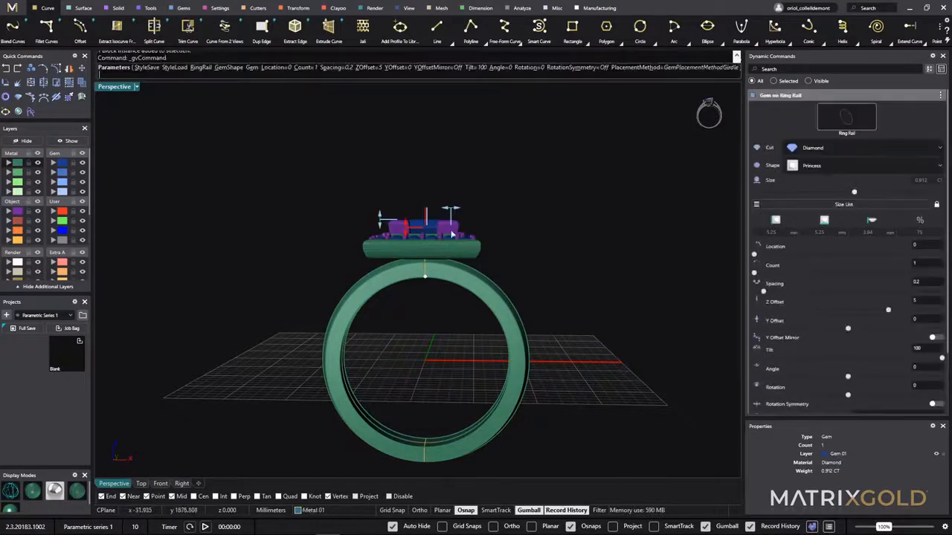
{"action": "left_click_drag", "start_coordinate": [407, 227], "coordinate": [408, 210]}
{"action": "right_click_drag", "start_coordinate": [416, 337], "coordinate": [490, 358]}
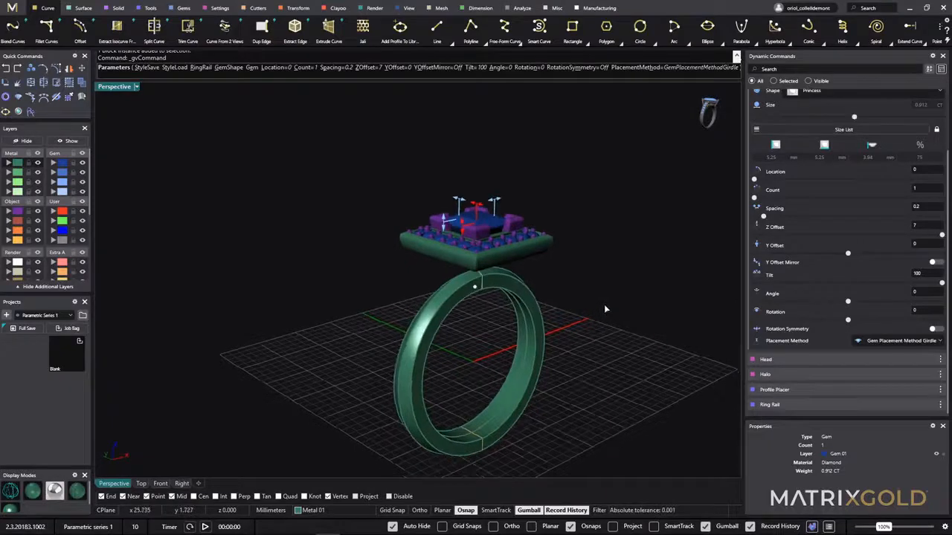
{"action": "right_click", "coordinate": [603, 305]}
{"action": "right_click_drag", "start_coordinate": [605, 311], "coordinate": [550, 307]}
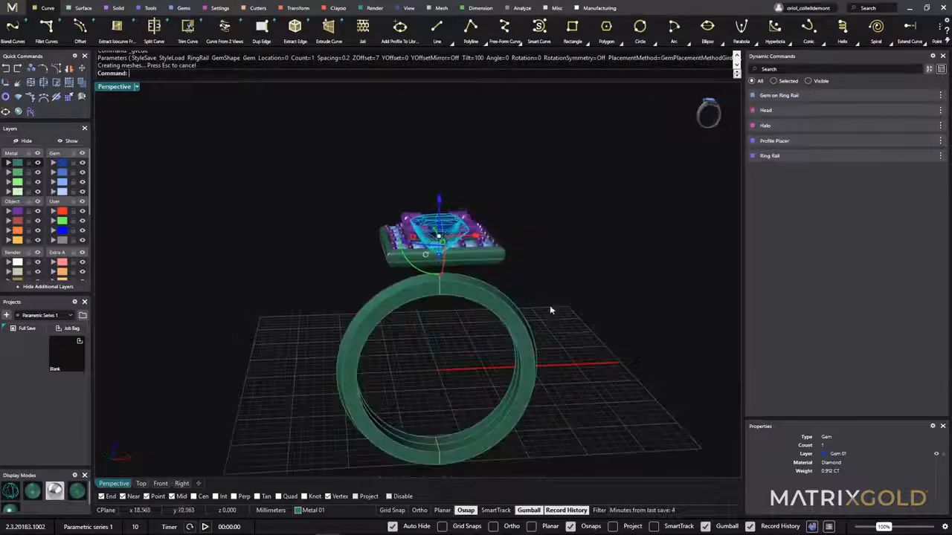
{"action": "left_click", "coordinate": [550, 308]}
{"action": "right_click_drag", "start_coordinate": [531, 366], "coordinate": [544, 339]}
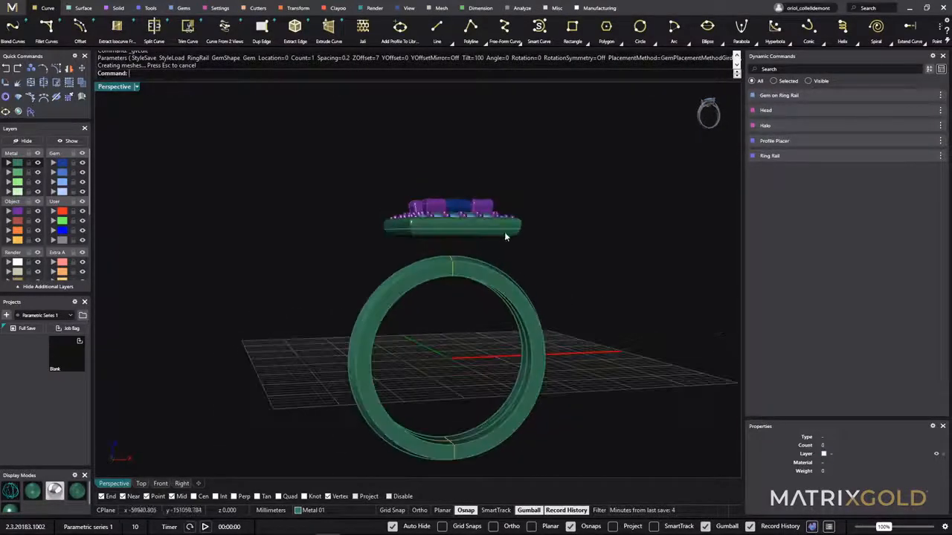
Step: Start a gem offset curve around the center princess gem and set its girdle spacing to 2.5 mm
{"action": "right_click_drag", "start_coordinate": [423, 270], "coordinate": [488, 394]}
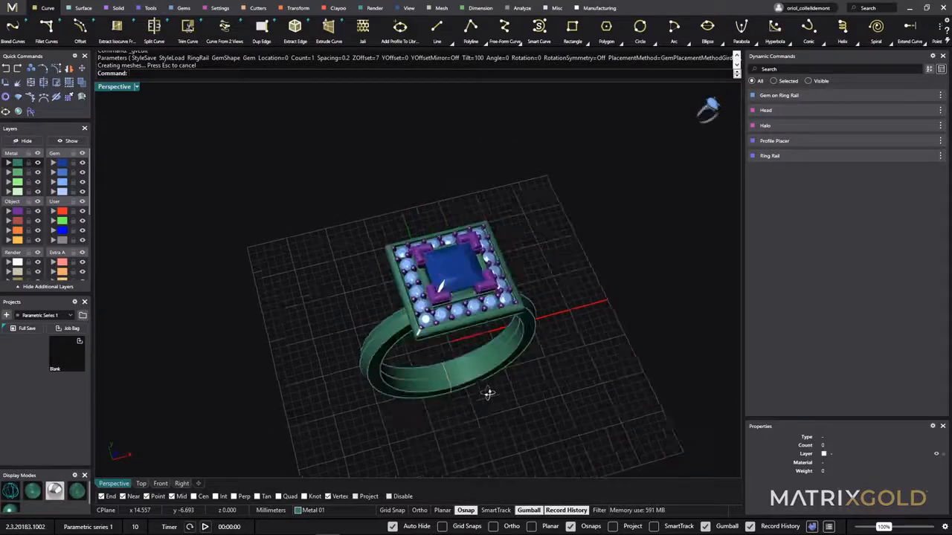
{"action": "left_click", "coordinate": [183, 9]}
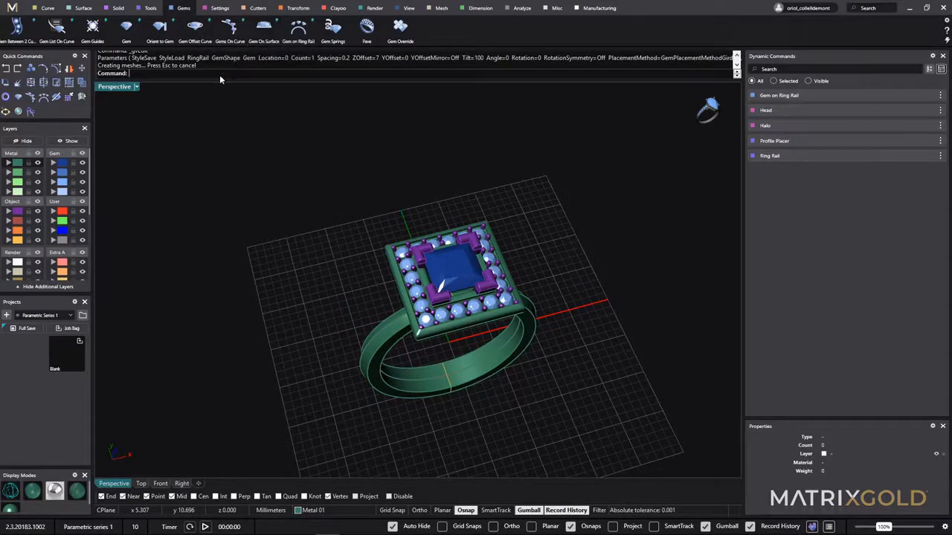
{"action": "left_click", "coordinate": [201, 33]}
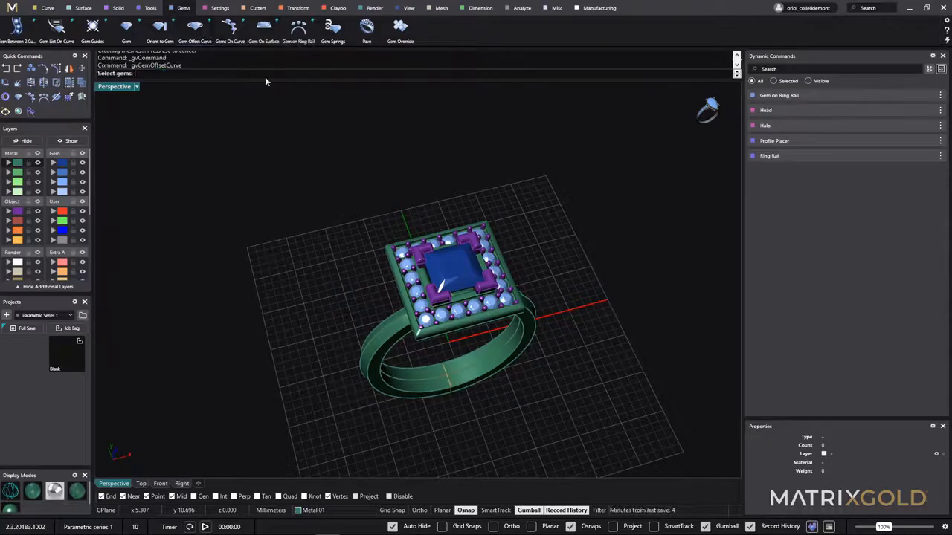
{"action": "left_click", "coordinate": [458, 267]}
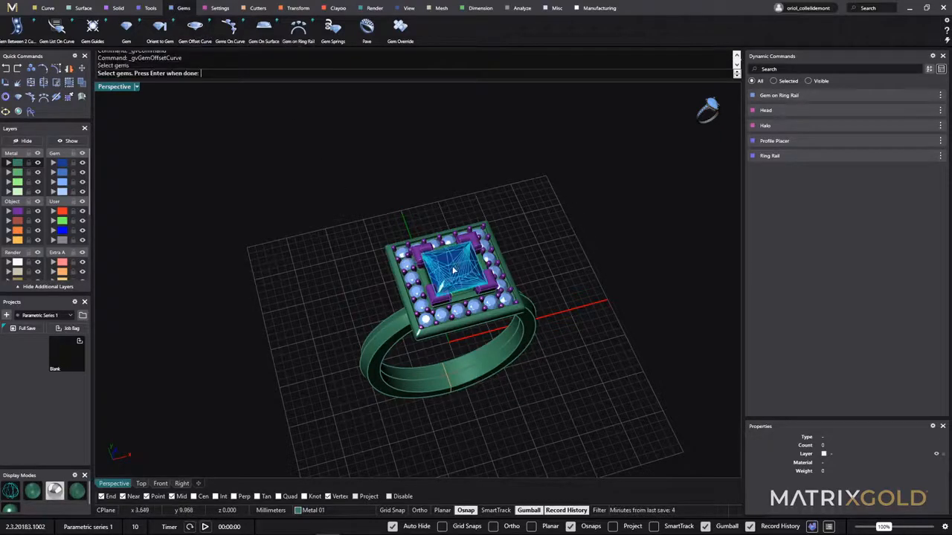
{"action": "key", "text": "Return"}
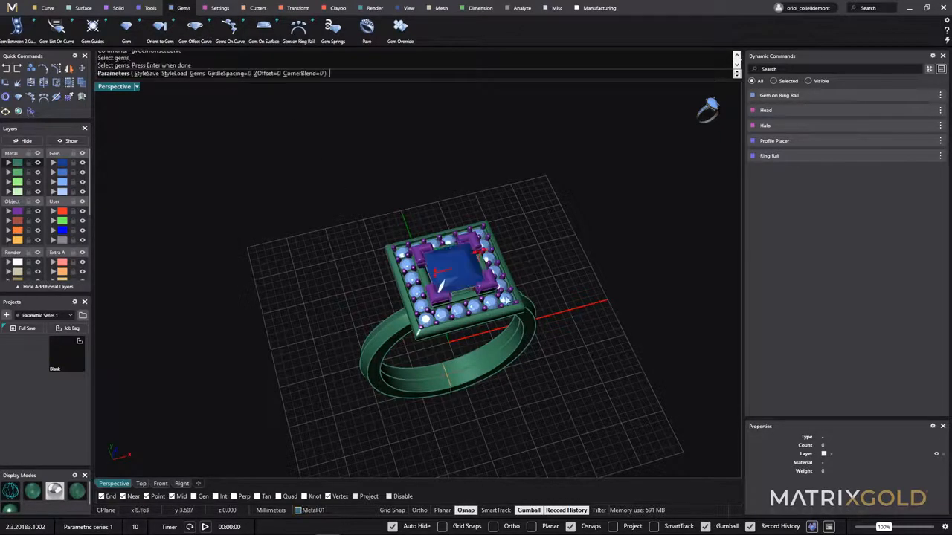
{"action": "left_click_drag", "start_coordinate": [483, 253], "coordinate": [504, 243]}
Step: Lower the gem offset curve into the halo with a Z offset of -2.2, check it in wireframe and apply it
{"action": "right_click_drag", "start_coordinate": [481, 344], "coordinate": [452, 268]}
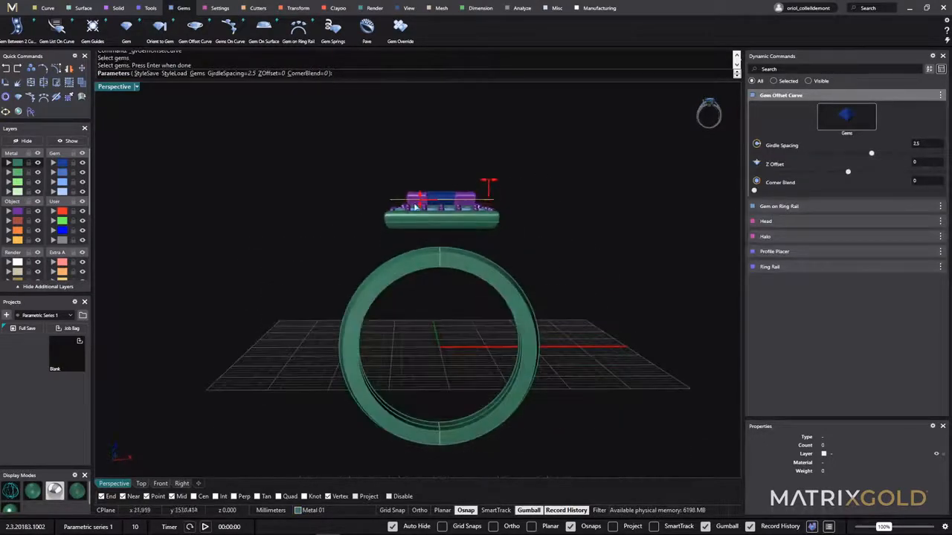
{"action": "left_click_drag", "start_coordinate": [419, 200], "coordinate": [421, 221]}
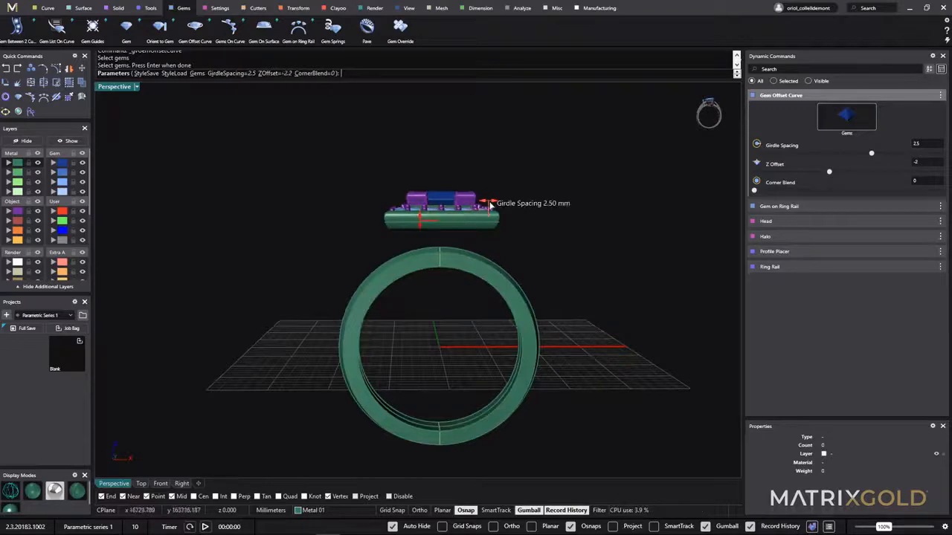
{"action": "left_click", "coordinate": [11, 491]}
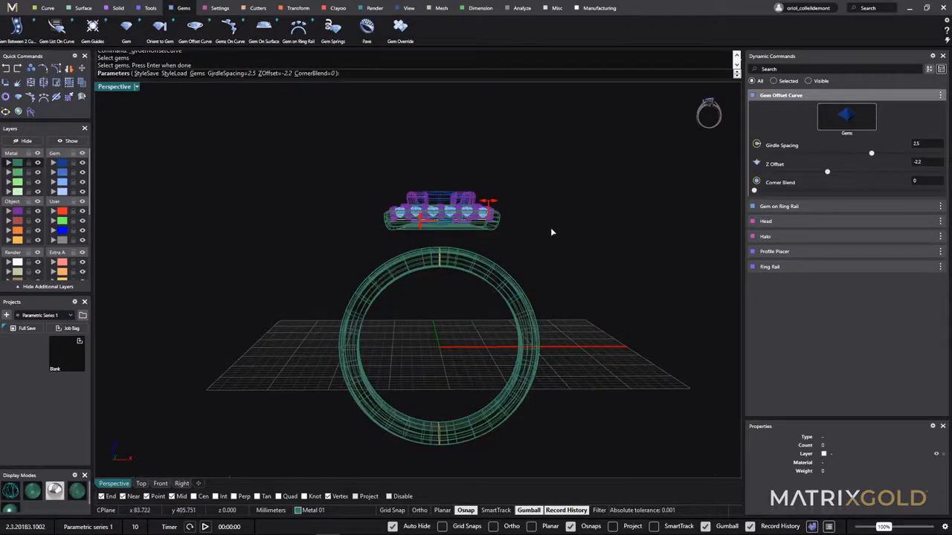
{"action": "scroll", "coordinate": [551, 229], "scroll_direction": "up", "scroll_amount": 6}
{"action": "mouse_move", "coordinate": [563, 210]}
{"action": "right_mouse_down"}
{"action": "mouse_move", "coordinate": [590, 203]}
{"action": "mouse_move", "coordinate": [554, 257]}
{"action": "mouse_move", "coordinate": [573, 261]}
{"action": "mouse_move", "coordinate": [597, 227]}
{"action": "mouse_move", "coordinate": [560, 211]}
{"action": "right_mouse_up"}
{"action": "key", "text": "Return"}
Step: Start Profile Placer on the new gem offset curve and move its profile to the curve's corner at position 0.375
{"action": "left_click", "coordinate": [530, 193]}
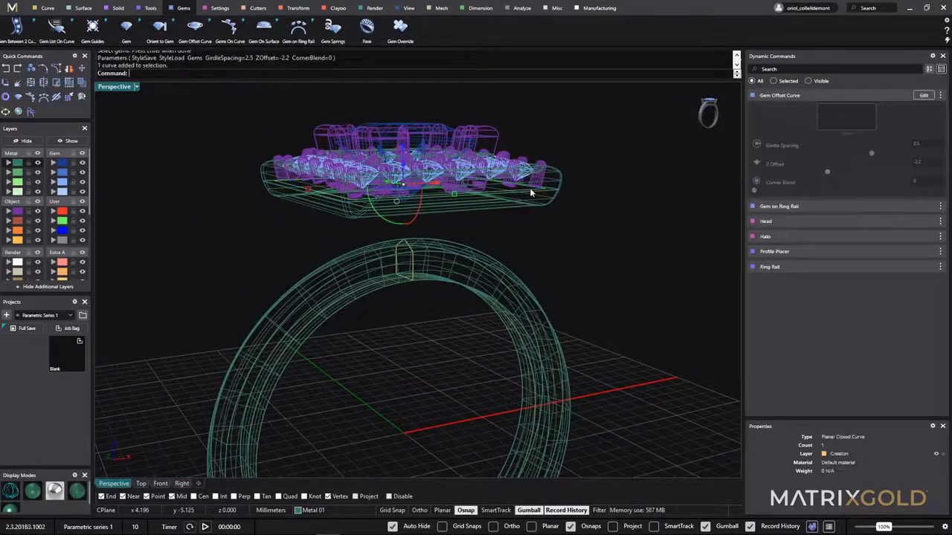
{"action": "left_click", "coordinate": [149, 8]}
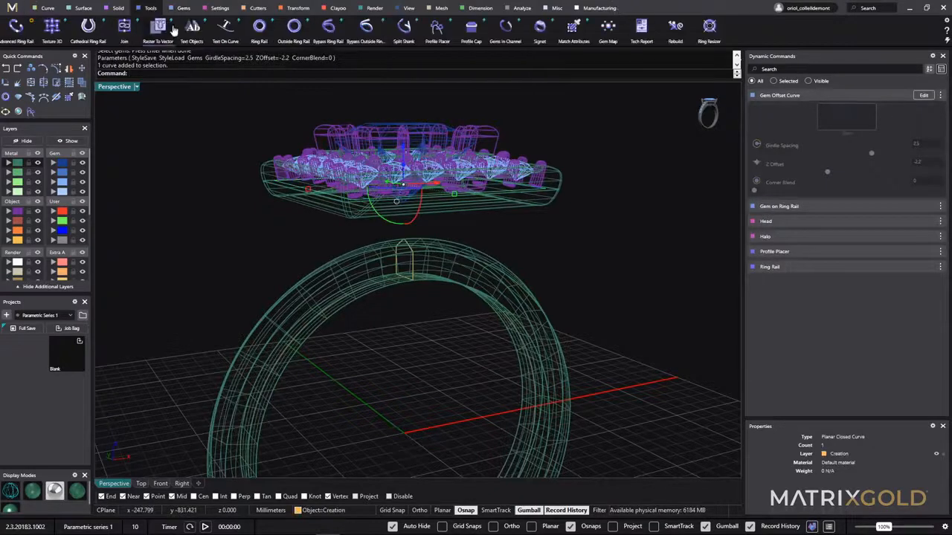
{"action": "left_click", "coordinate": [438, 29]}
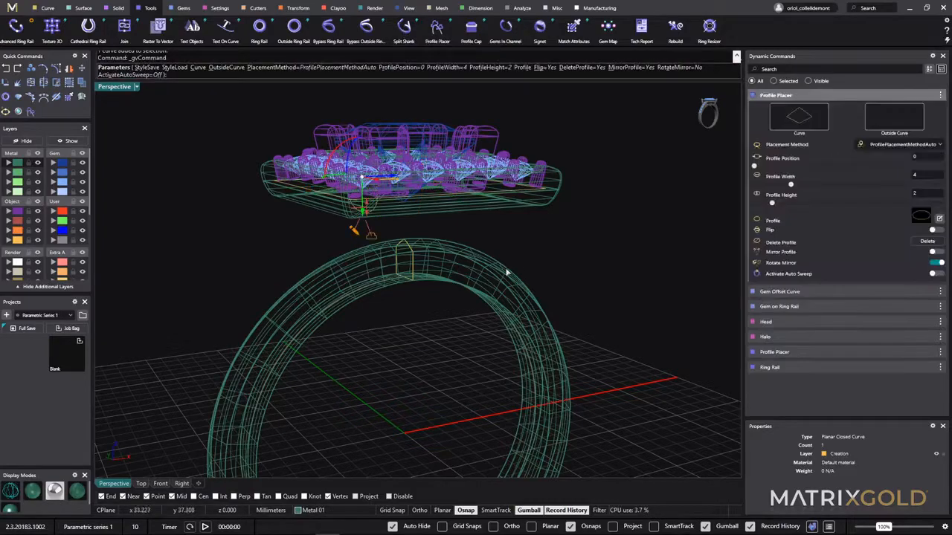
{"action": "right_click_drag", "start_coordinate": [507, 270], "coordinate": [503, 332]}
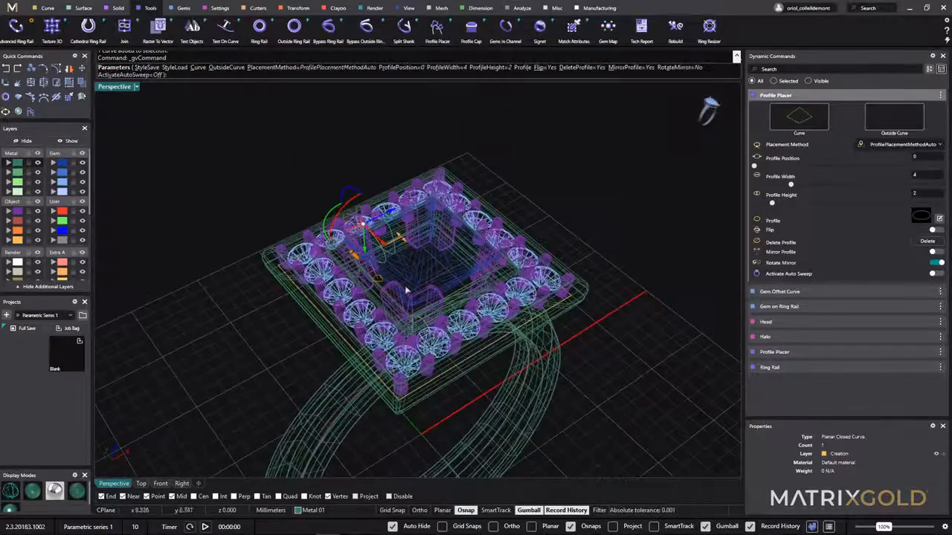
{"action": "left_click_drag", "start_coordinate": [363, 223], "coordinate": [572, 299]}
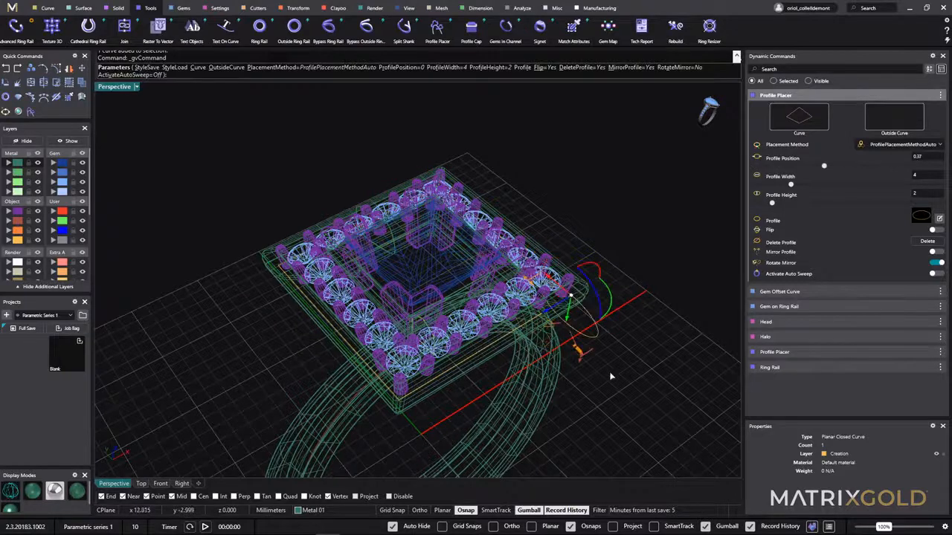
Step: Rotate the corner profile on the gem offset curve by 45 degrees
{"action": "right_click_drag", "start_coordinate": [573, 298], "coordinate": [569, 322]}
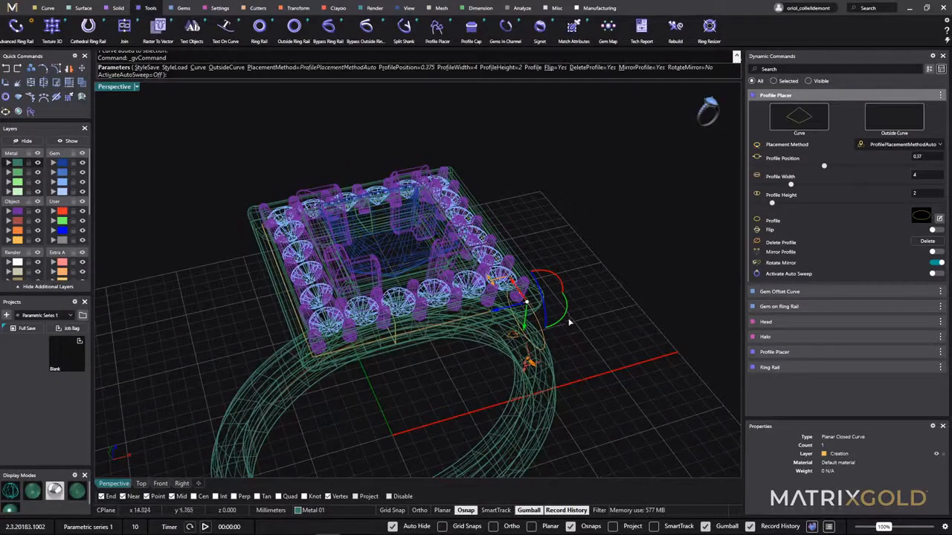
{"action": "left_click", "coordinate": [565, 315]}
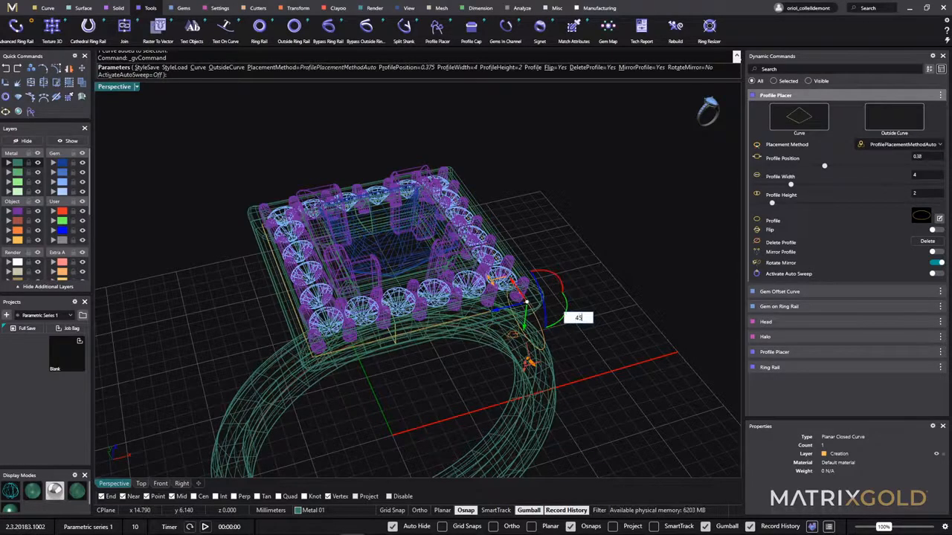
{"action": "key", "text": "Return"}
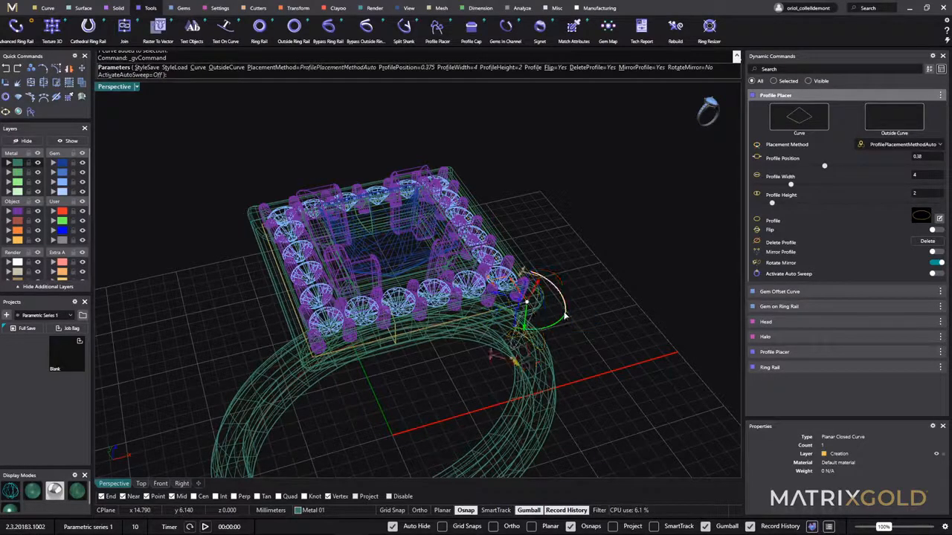
Step: Replace the corner profile's shape with profile 03 from the Shank library
{"action": "scroll", "coordinate": [526, 313], "scroll_direction": "up", "scroll_amount": 5}
{"action": "right_click_drag", "start_coordinate": [527, 316], "coordinate": [541, 264]}
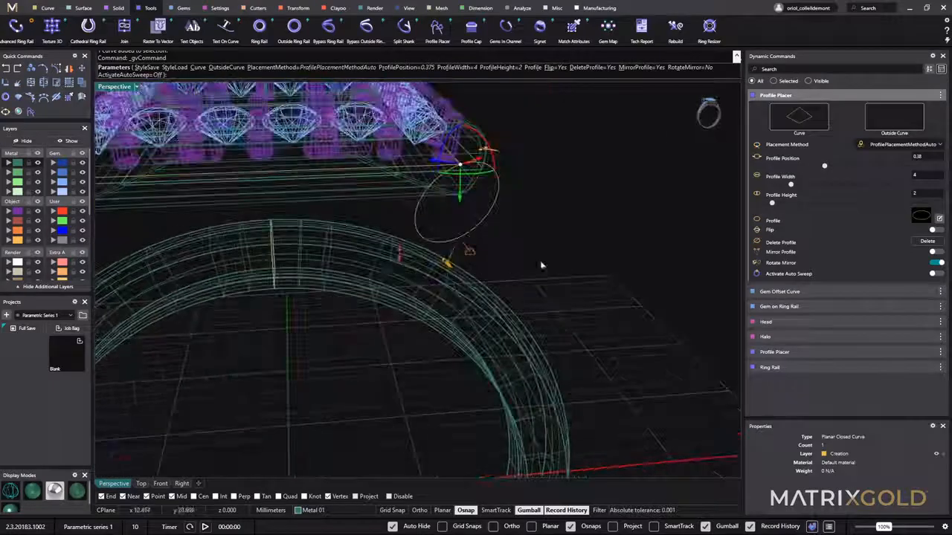
{"action": "left_click", "coordinate": [921, 217]}
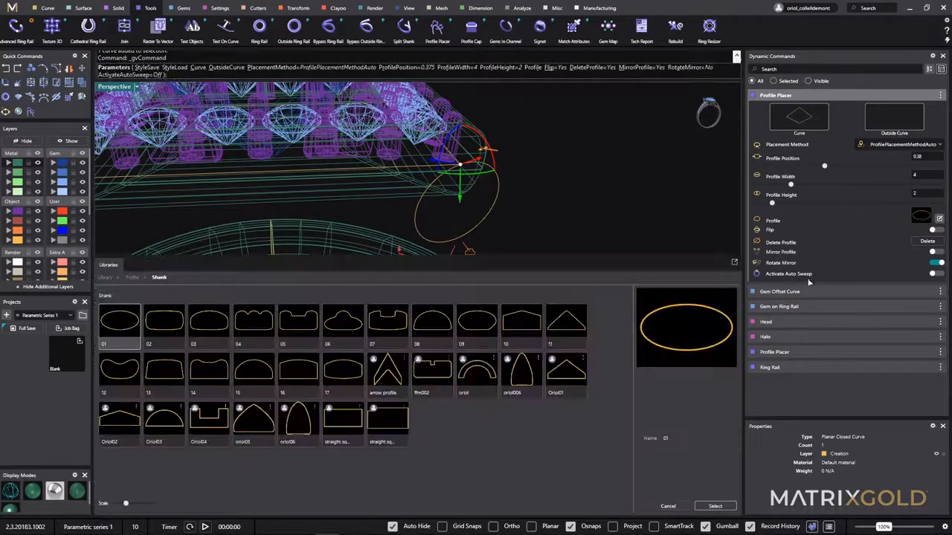
{"action": "double_click", "coordinate": [202, 332]}
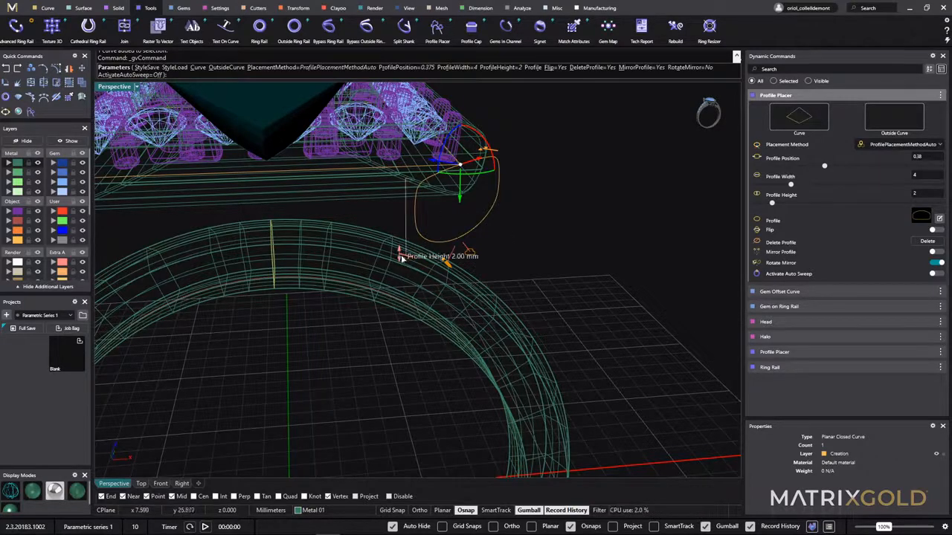
Step: Reduce the corner profile's height to about 1.1 mm, narrow its width to fit the halo corner, and finish the placement
{"action": "left_click_drag", "start_coordinate": [399, 253], "coordinate": [418, 219]}
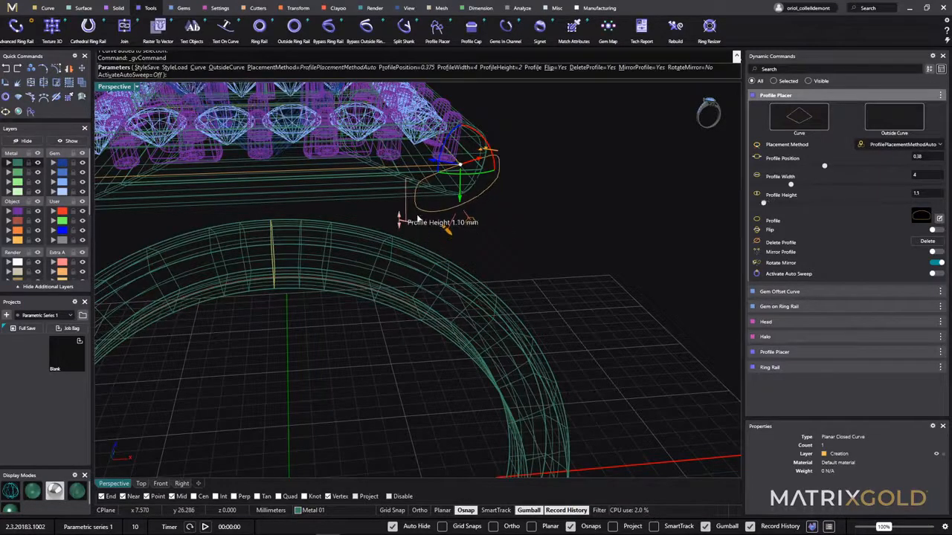
{"action": "left_click_drag", "start_coordinate": [485, 151], "coordinate": [437, 185]}
{"action": "right_click_drag", "start_coordinate": [437, 186], "coordinate": [463, 229]}
{"action": "left_click_drag", "start_coordinate": [459, 219], "coordinate": [433, 216]}
{"action": "right_click_drag", "start_coordinate": [429, 234], "coordinate": [467, 221]}
{"action": "left_click", "coordinate": [593, 273]}
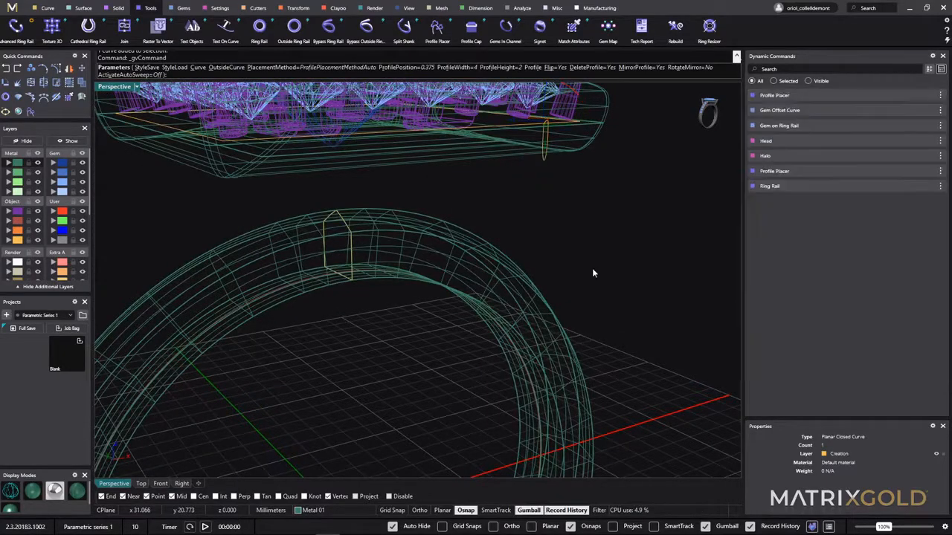
Step: Start Profile Placer on the ring rail with a profile at position 0, using profile 03 from the Shank library
{"action": "right_click_drag", "start_coordinate": [594, 273], "coordinate": [571, 309]}
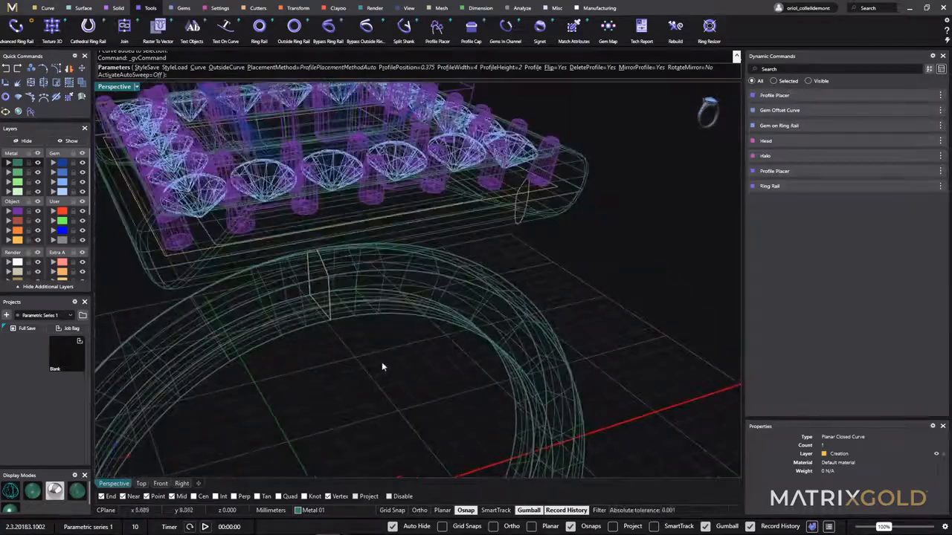
{"action": "right_click_drag", "start_coordinate": [382, 361], "coordinate": [389, 345]}
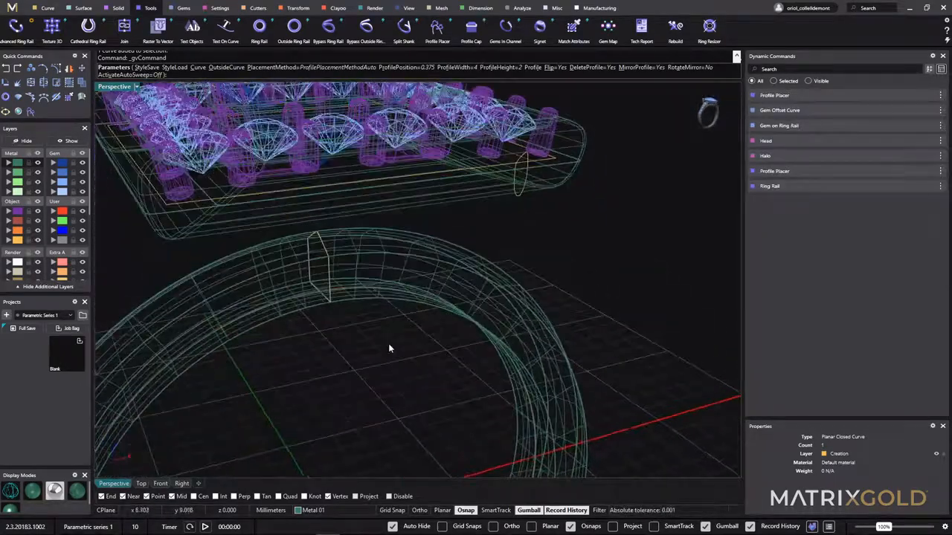
{"action": "left_click", "coordinate": [346, 290]}
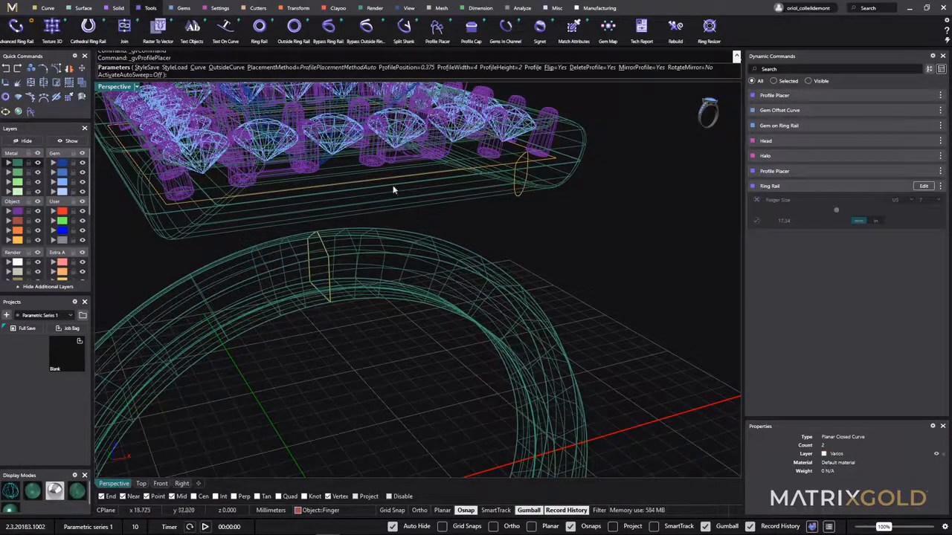
{"action": "left_click", "coordinate": [30, 113]}
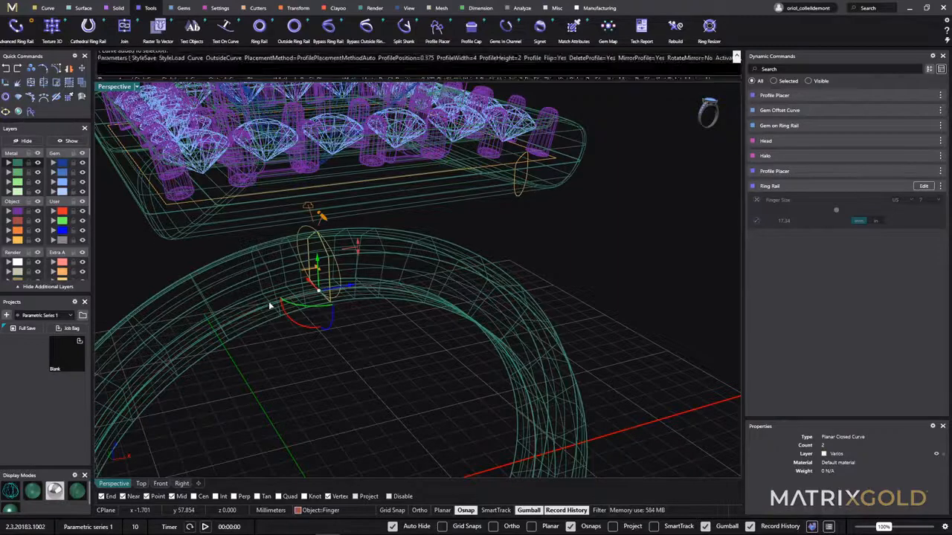
{"action": "scroll", "coordinate": [292, 290], "scroll_direction": "down", "scroll_amount": 3}
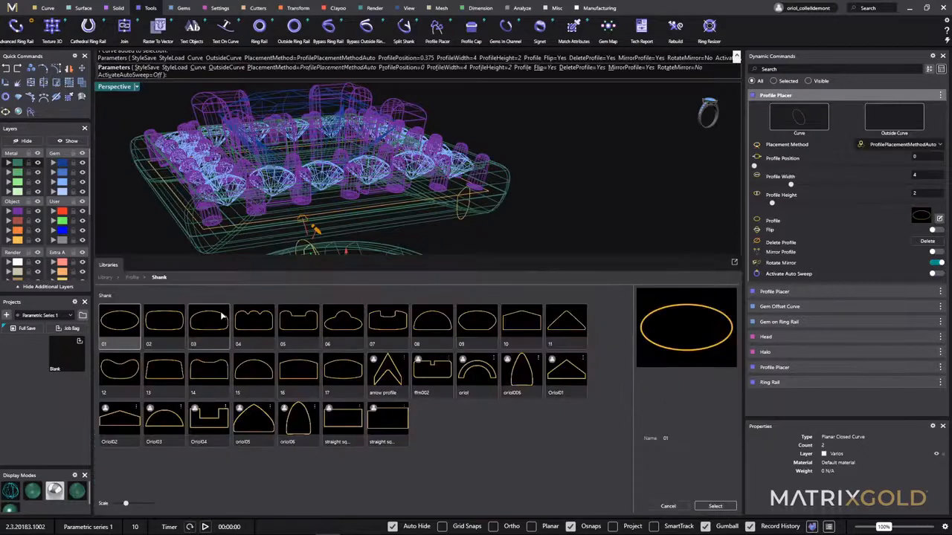
{"action": "left_click", "coordinate": [205, 325]}
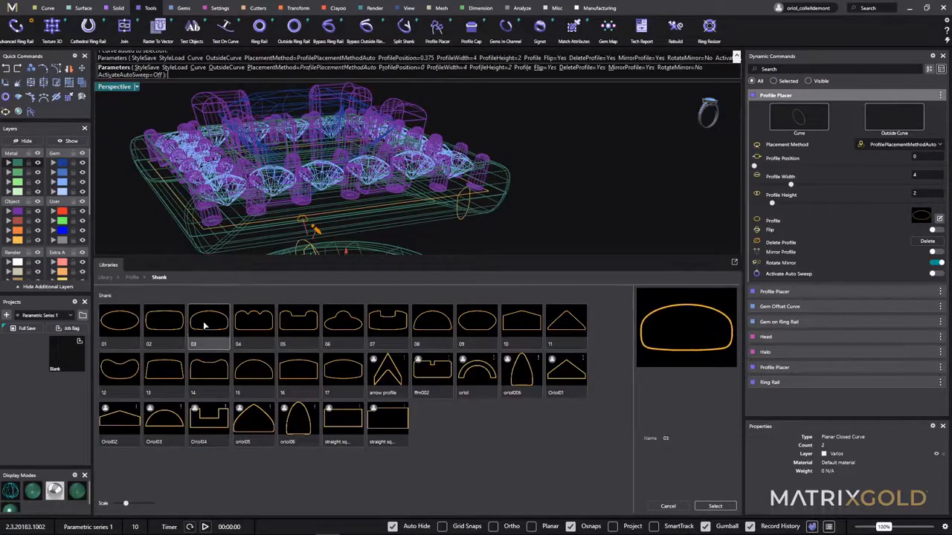
{"action": "left_click", "coordinate": [714, 506]}
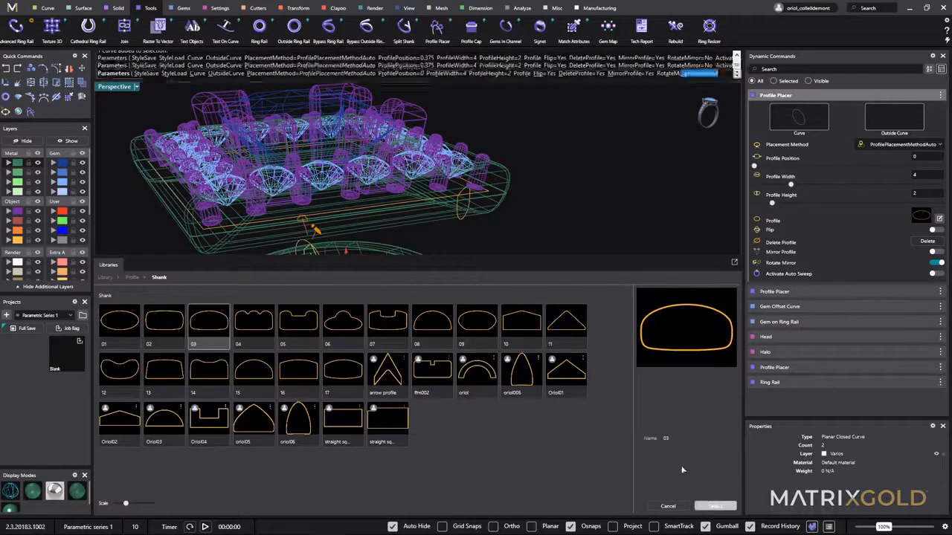
Step: Resize the ring rail's new top profile to a width of 1.4 mm and a height of 1.1 mm
{"action": "scroll", "coordinate": [317, 275], "scroll_direction": "down", "scroll_amount": 6}
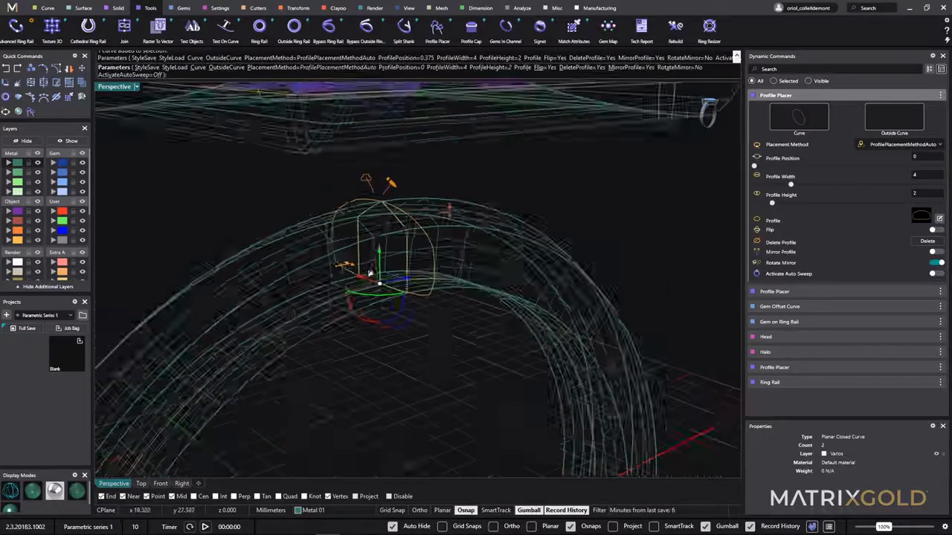
{"action": "left_click_drag", "start_coordinate": [376, 254], "coordinate": [377, 250]}
{"action": "left_click_drag", "start_coordinate": [399, 206], "coordinate": [401, 229]}
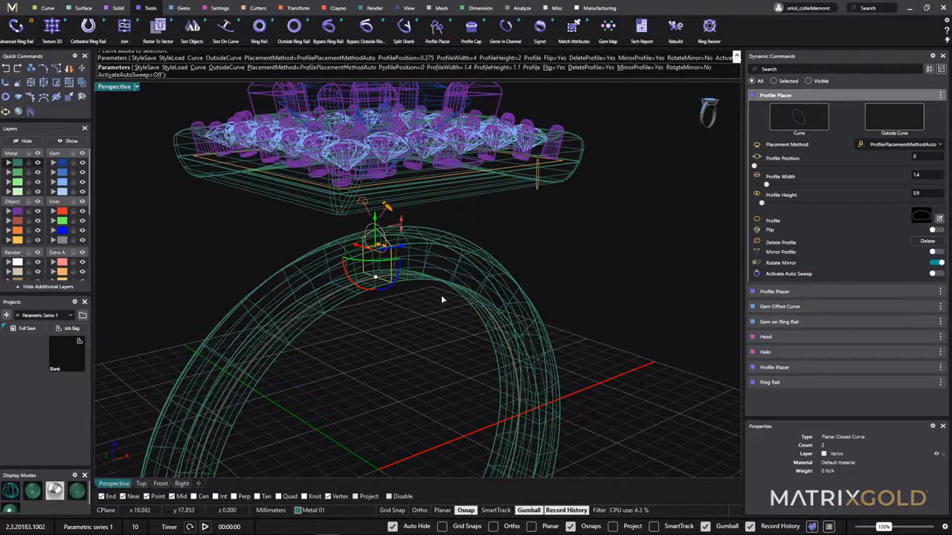
{"action": "right_click_drag", "start_coordinate": [442, 296], "coordinate": [296, 279]}
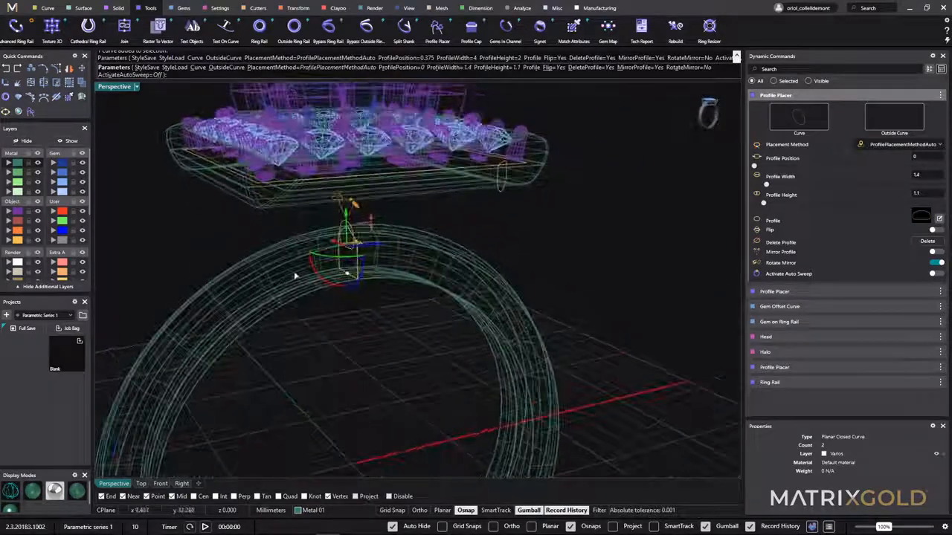
Step: Rotate the ring rail's new profile 180 degrees and raise it above the top of the band
{"action": "left_click", "coordinate": [339, 289]}
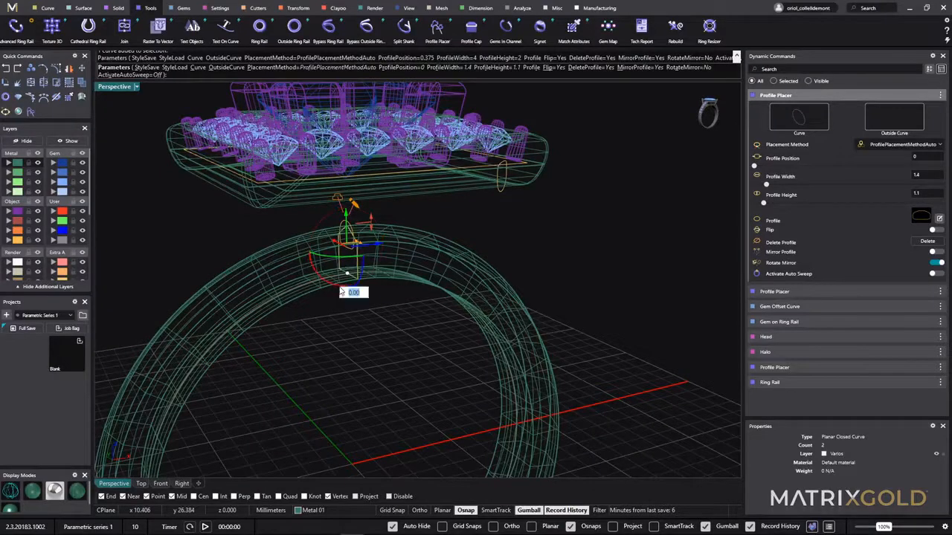
{"action": "type", "text": "180"}
{"action": "key", "text": "Return"}
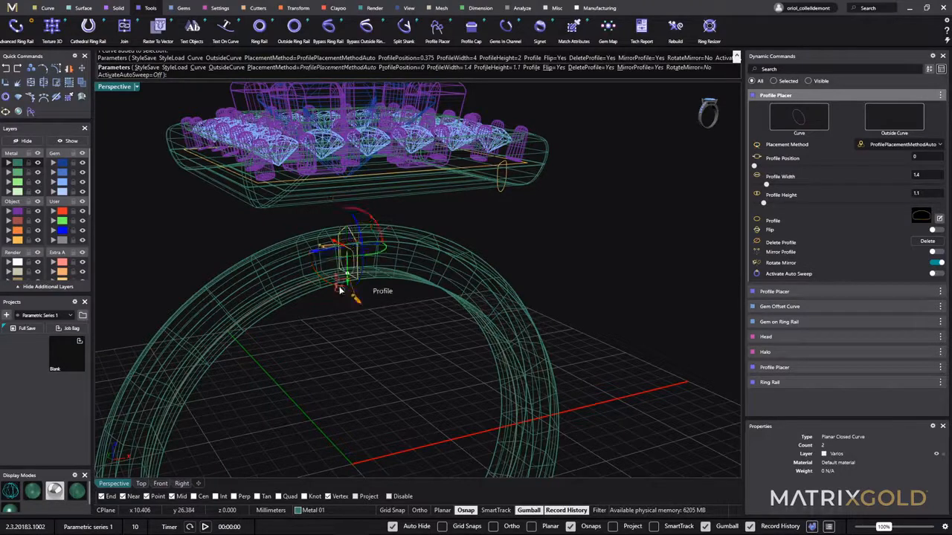
{"action": "scroll", "coordinate": [435, 233], "scroll_direction": "up", "scroll_amount": 5}
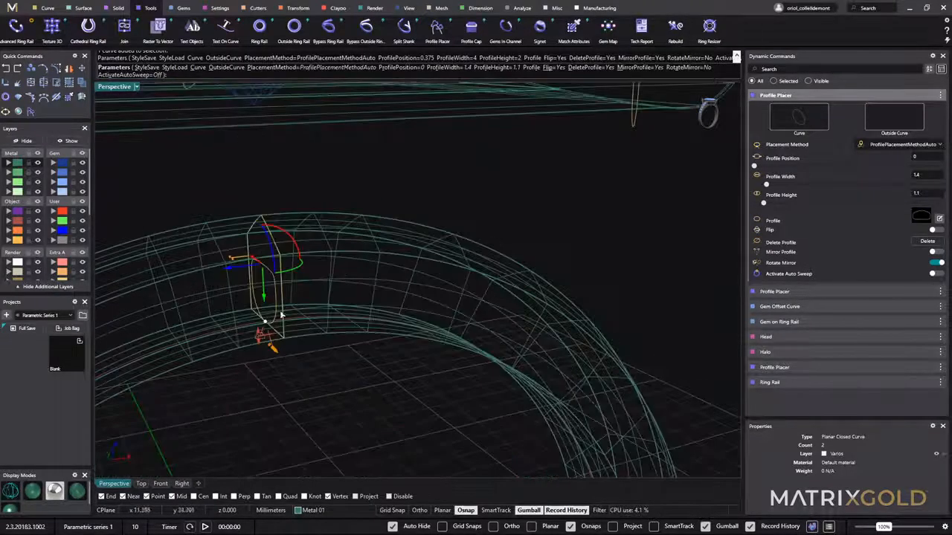
{"action": "left_click_drag", "start_coordinate": [264, 294], "coordinate": [285, 206]}
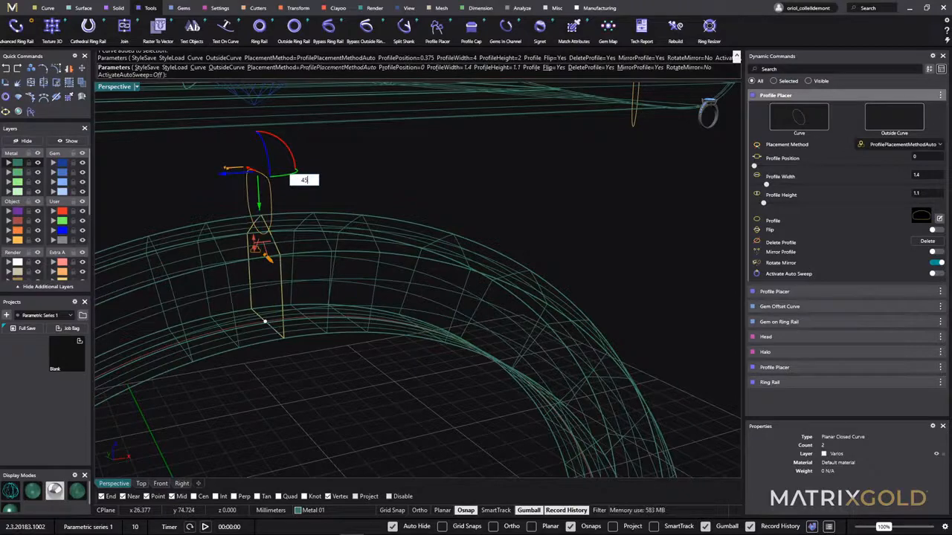
Step: Rotate the ring rail's top profile 45 degrees, lower it slightly onto the band, and finish the placement
{"action": "key", "text": "Return"}
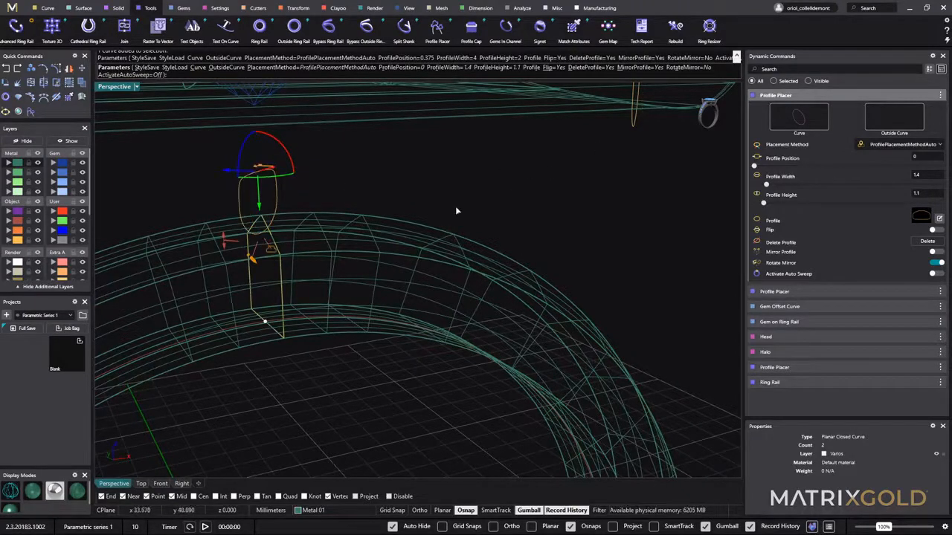
{"action": "scroll", "coordinate": [456, 210], "scroll_direction": "down", "scroll_amount": 6}
{"action": "right_click_drag", "start_coordinate": [457, 211], "coordinate": [426, 216]}
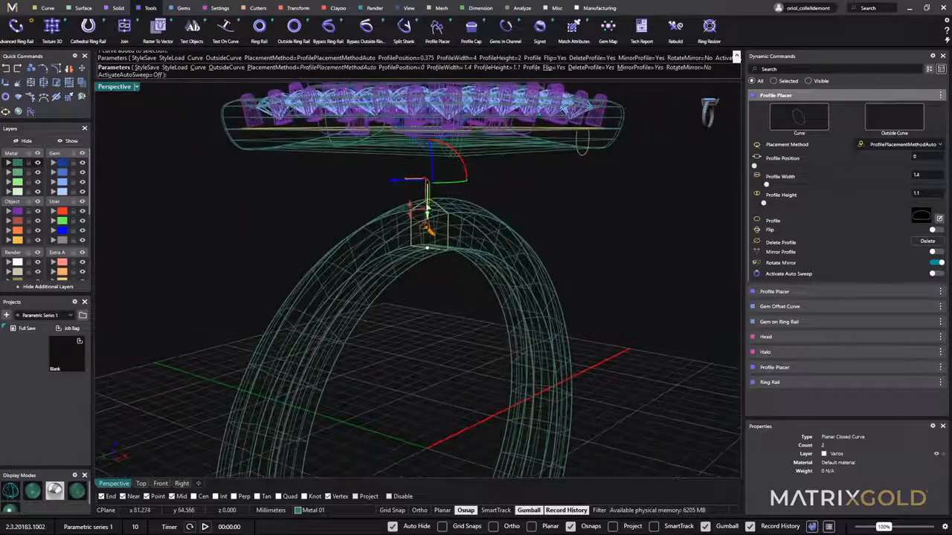
{"action": "scroll", "coordinate": [430, 197], "scroll_direction": "up", "scroll_amount": 3}
{"action": "left_click_drag", "start_coordinate": [427, 185], "coordinate": [429, 194]}
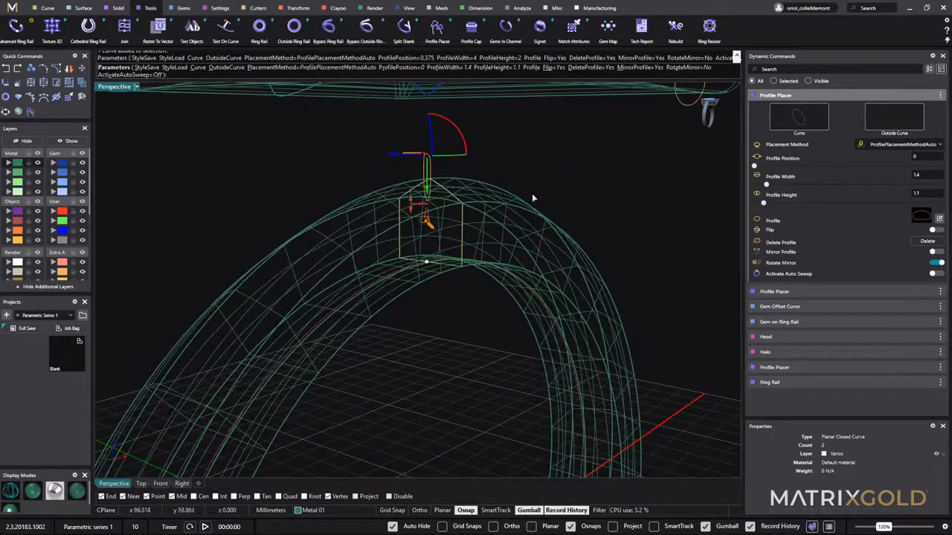
{"action": "left_click", "coordinate": [607, 208]}
{"action": "scroll", "coordinate": [629, 206], "scroll_direction": "down", "scroll_amount": 5}
{"action": "right_click_drag", "start_coordinate": [630, 205], "coordinate": [461, 255]}
Step: Create a Profile Sweep from the halo corner profile to the ring rail's top profile
{"action": "left_click", "coordinate": [81, 8]}
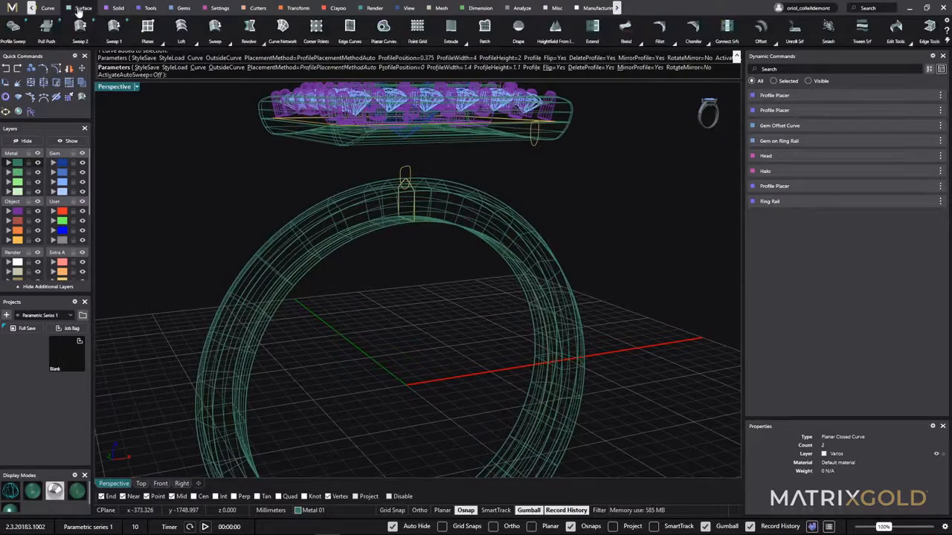
{"action": "left_click", "coordinate": [13, 33]}
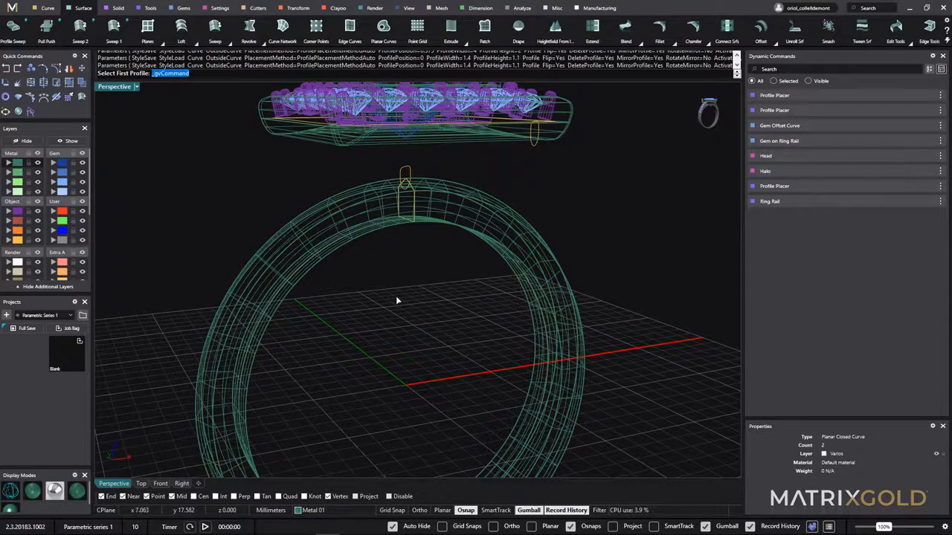
{"action": "left_click", "coordinate": [534, 149]}
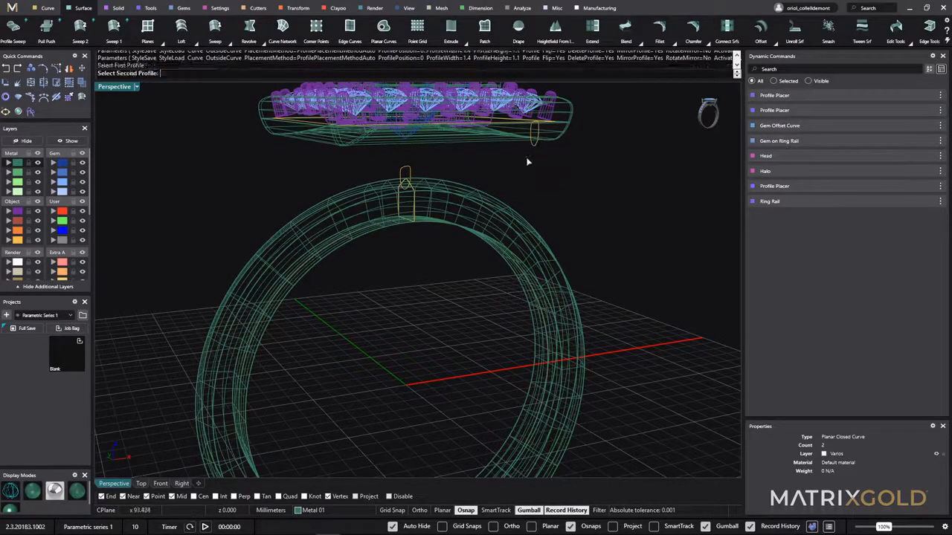
{"action": "left_click", "coordinate": [407, 171]}
{"action": "right_click_drag", "start_coordinate": [404, 255], "coordinate": [410, 274]}
{"action": "scroll", "coordinate": [454, 198], "scroll_direction": "up", "scroll_amount": 3}
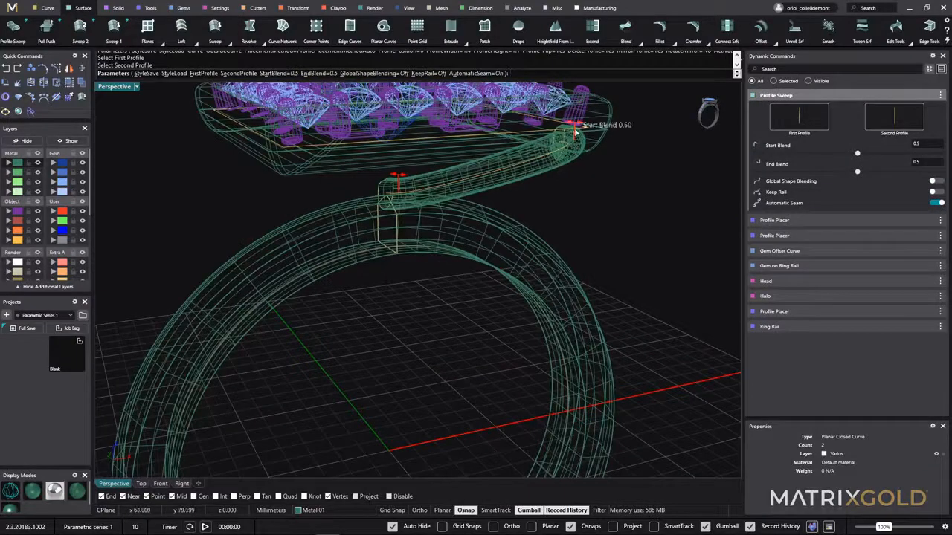
Step: Set the connector sweep's start blend to -0.2 and turn off its automatic seam
{"action": "left_click_drag", "start_coordinate": [579, 128], "coordinate": [554, 135]}
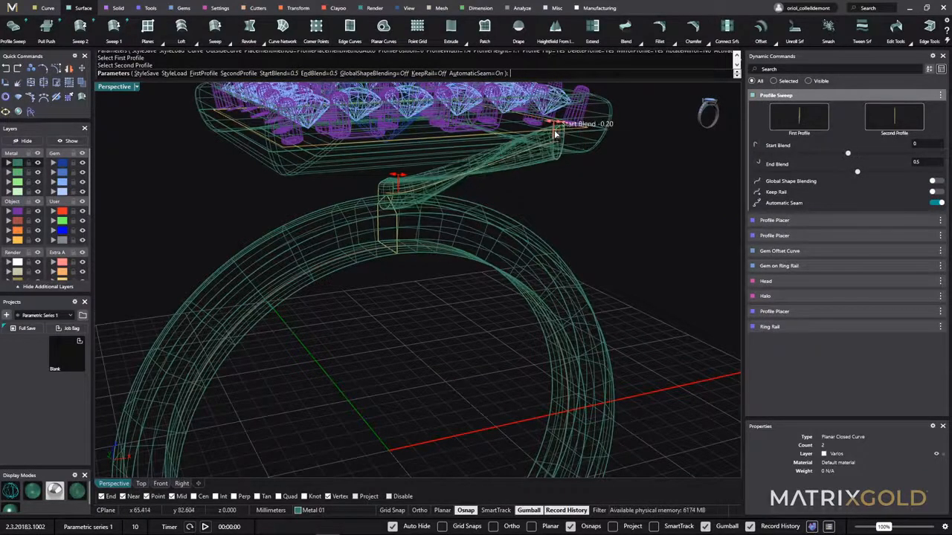
{"action": "left_click", "coordinate": [936, 203]}
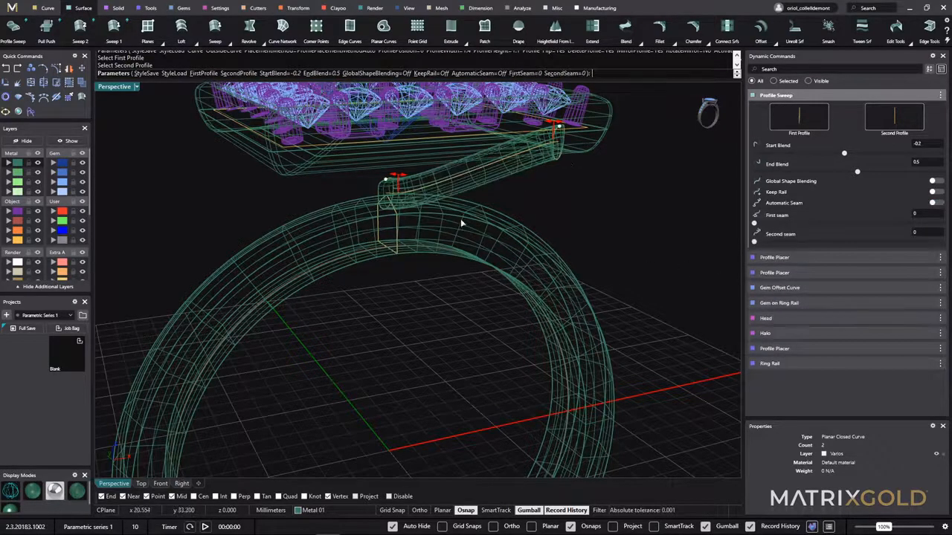
{"action": "left_click_drag", "start_coordinate": [554, 125], "coordinate": [556, 128]}
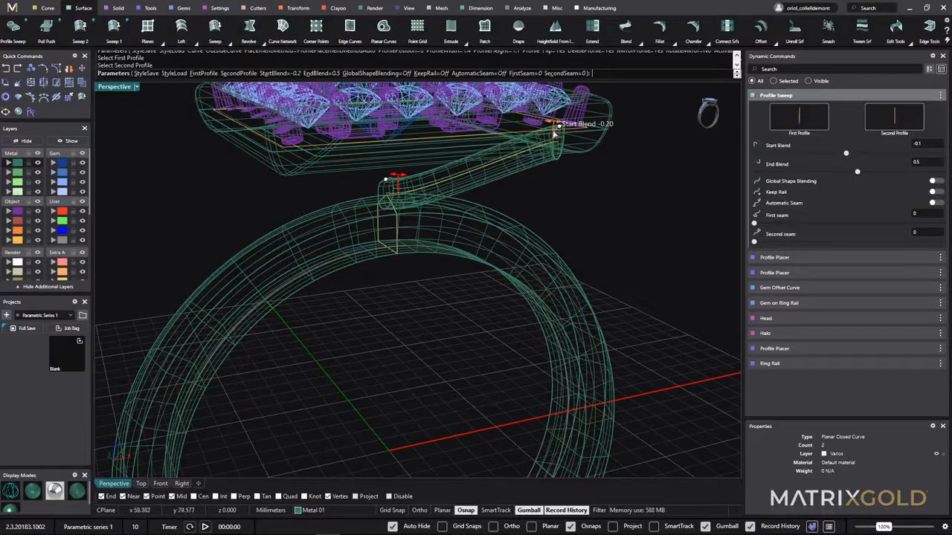
Step: Set the connector sweep's end blend to 0.9 and finish the sweep
{"action": "right_click_drag", "start_coordinate": [553, 132], "coordinate": [548, 227]}
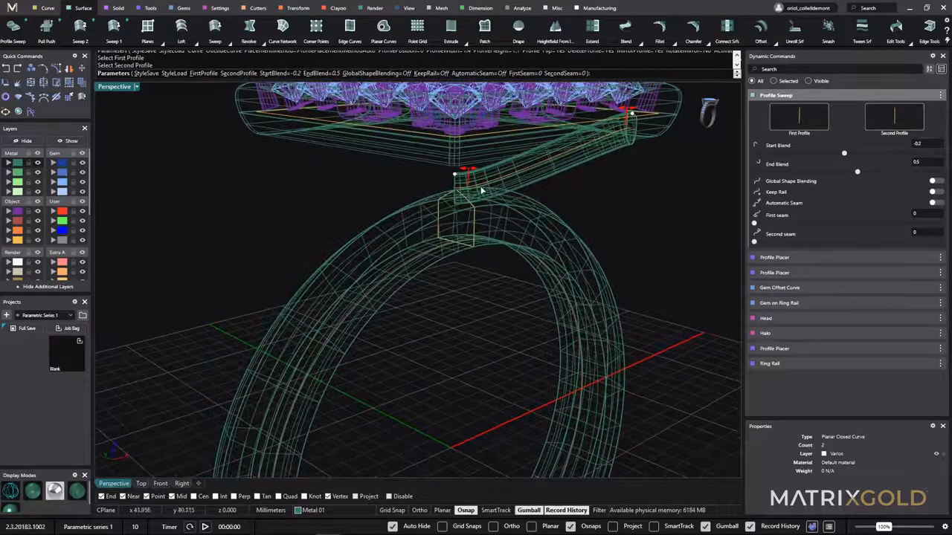
{"action": "left_click_drag", "start_coordinate": [469, 170], "coordinate": [480, 177]}
{"action": "right_click_drag", "start_coordinate": [611, 214], "coordinate": [590, 219]}
{"action": "key", "text": "Return"}
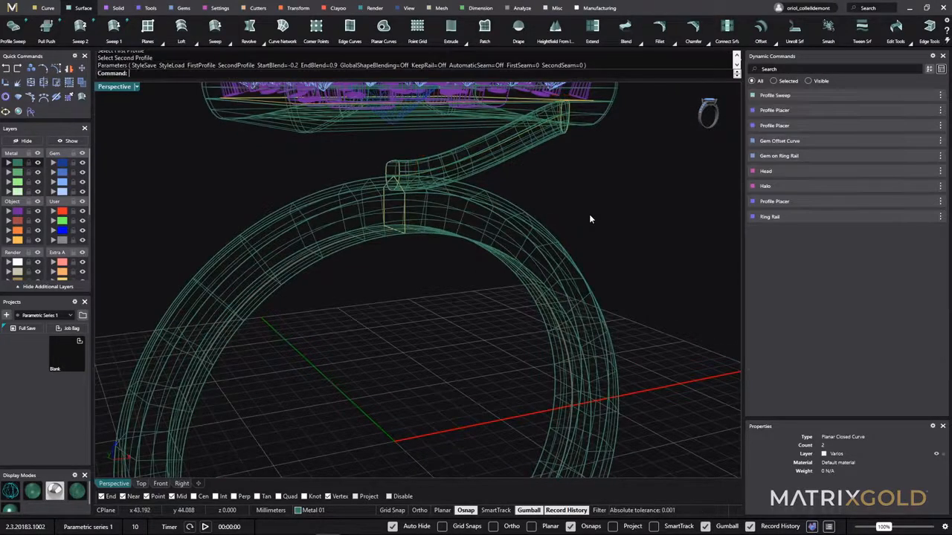
{"action": "left_click", "coordinate": [567, 127]}
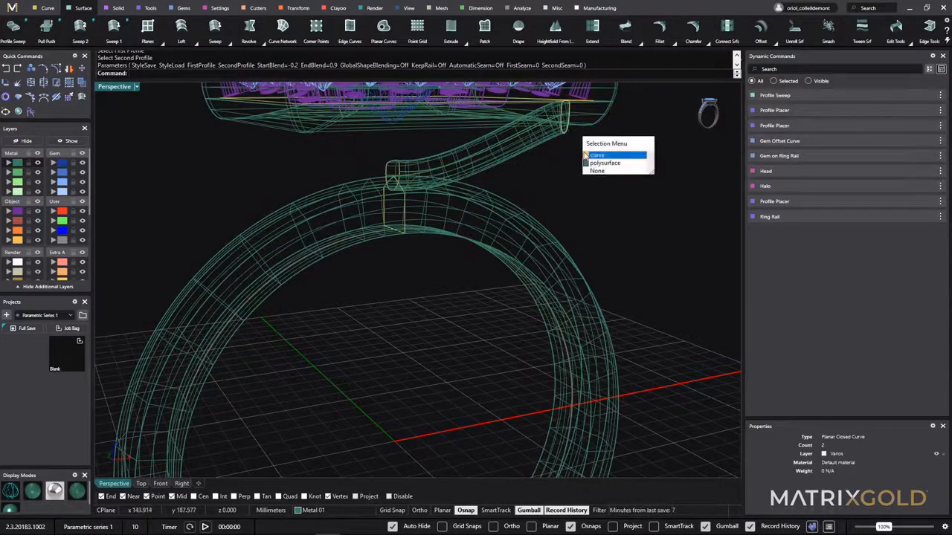
{"action": "left_click", "coordinate": [596, 154]}
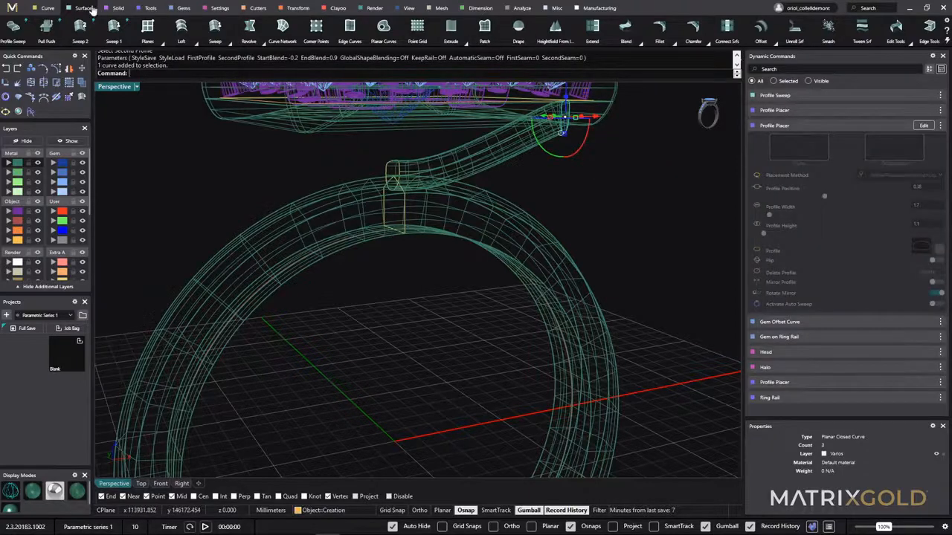
{"action": "left_click", "coordinate": [151, 8]}
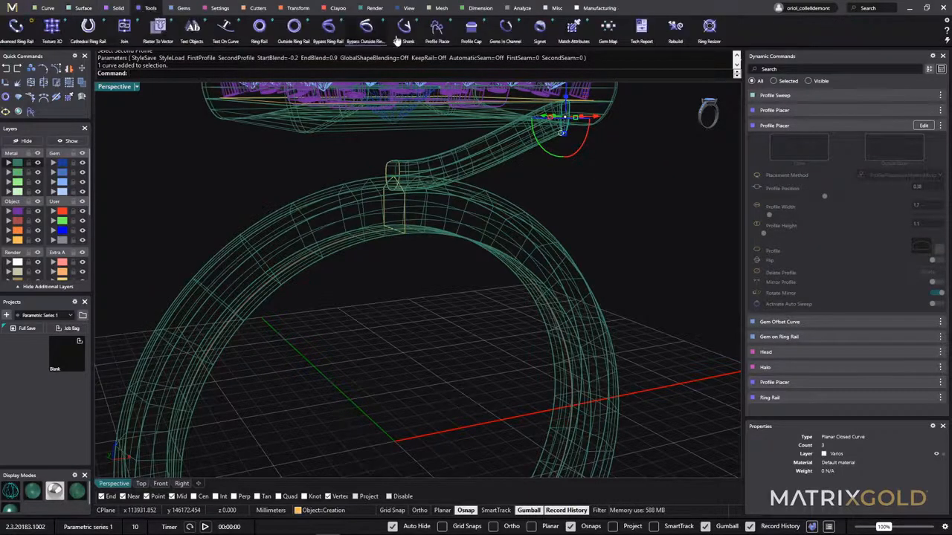
{"action": "left_click", "coordinate": [438, 28]}
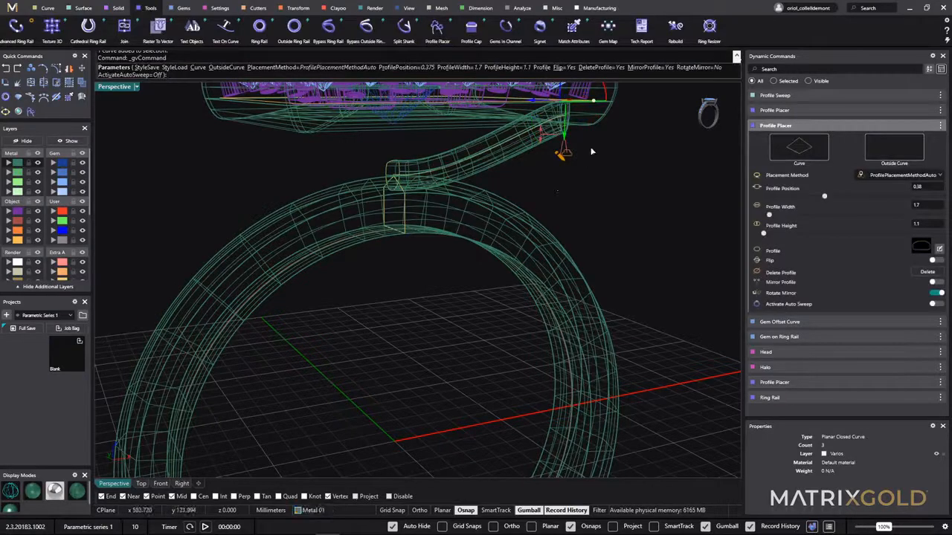
{"action": "right_click", "coordinate": [608, 218]}
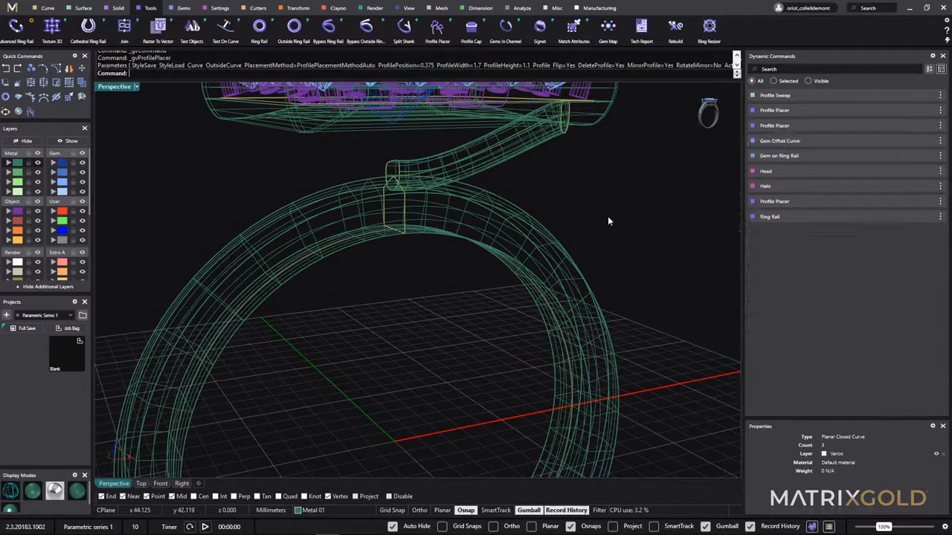
Step: Add a Profile Cap to the halo corner profile with a dome thickness of 0.3 mm
{"action": "left_click", "coordinate": [566, 122]}
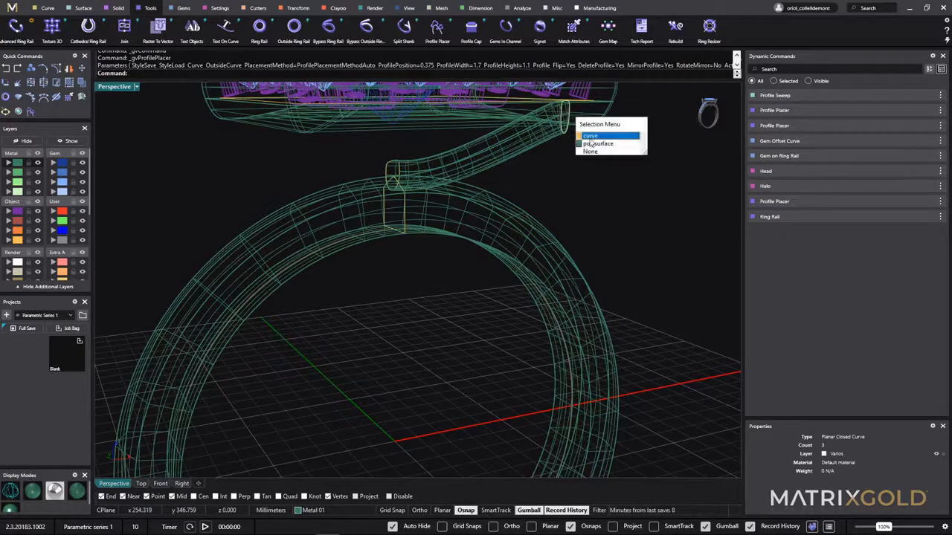
{"action": "left_click", "coordinate": [590, 137]}
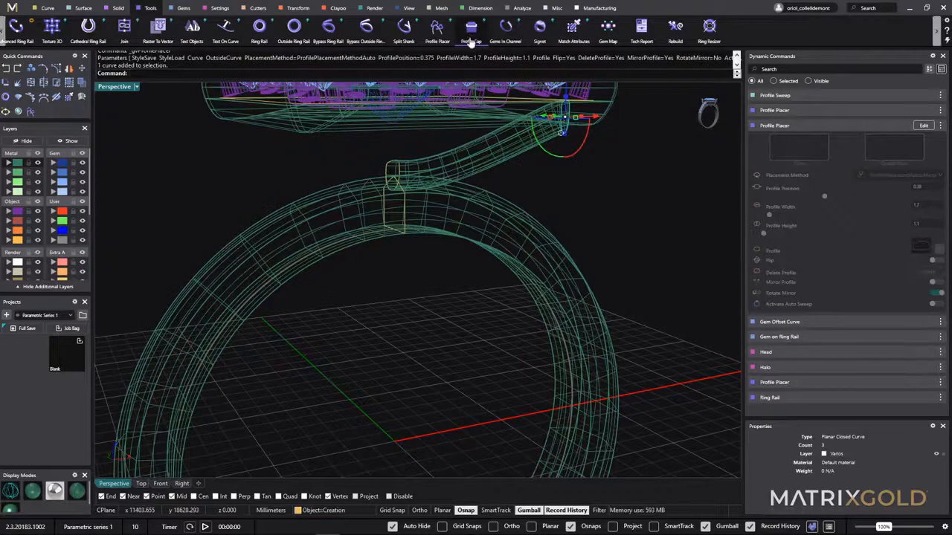
{"action": "left_click", "coordinate": [470, 43]}
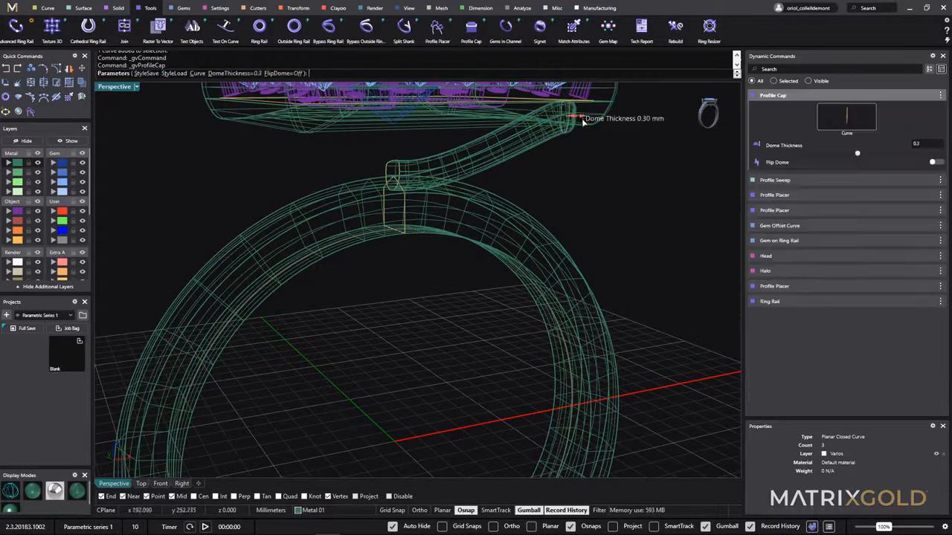
{"action": "right_click_drag", "start_coordinate": [582, 123], "coordinate": [564, 157]}
{"action": "right_click_drag", "start_coordinate": [471, 259], "coordinate": [422, 302]}
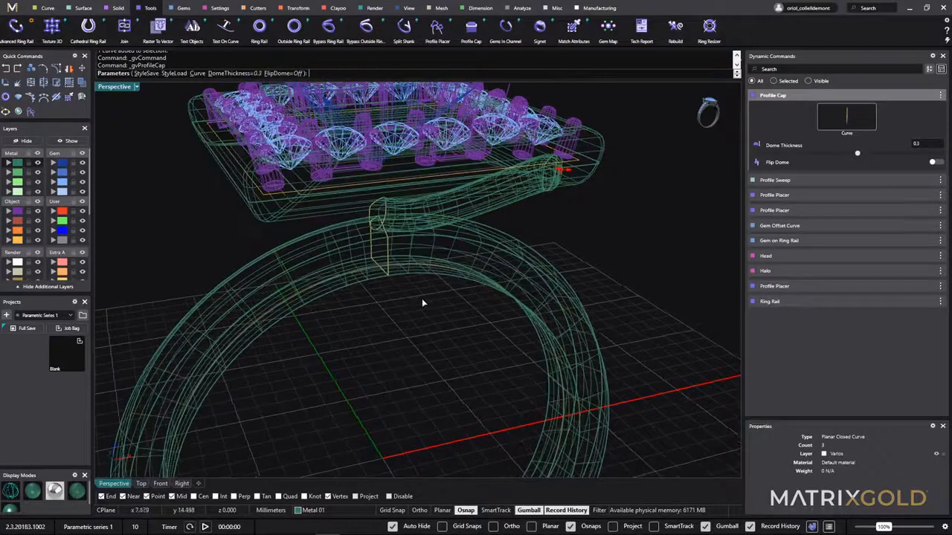
{"action": "right_click", "coordinate": [409, 299]}
Step: Add a Profile Cap to the ring rail's top profile with a dome thickness of -0.2 mm
{"action": "left_click", "coordinate": [369, 215]}
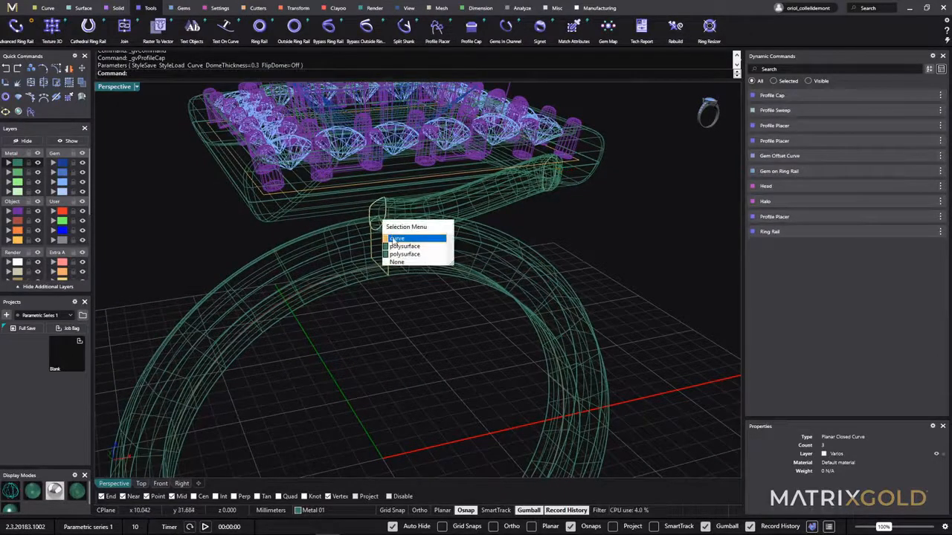
{"action": "left_click", "coordinate": [394, 238]}
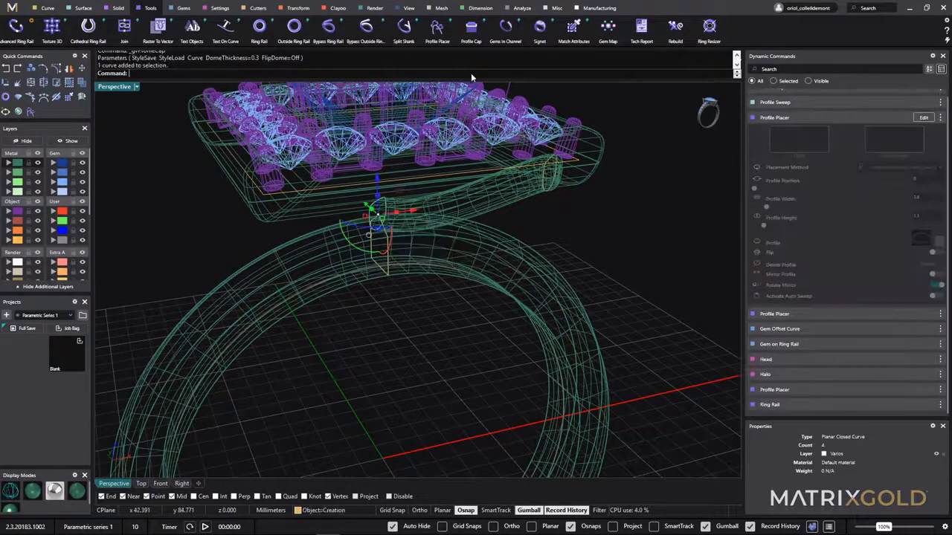
{"action": "left_click", "coordinate": [470, 27]}
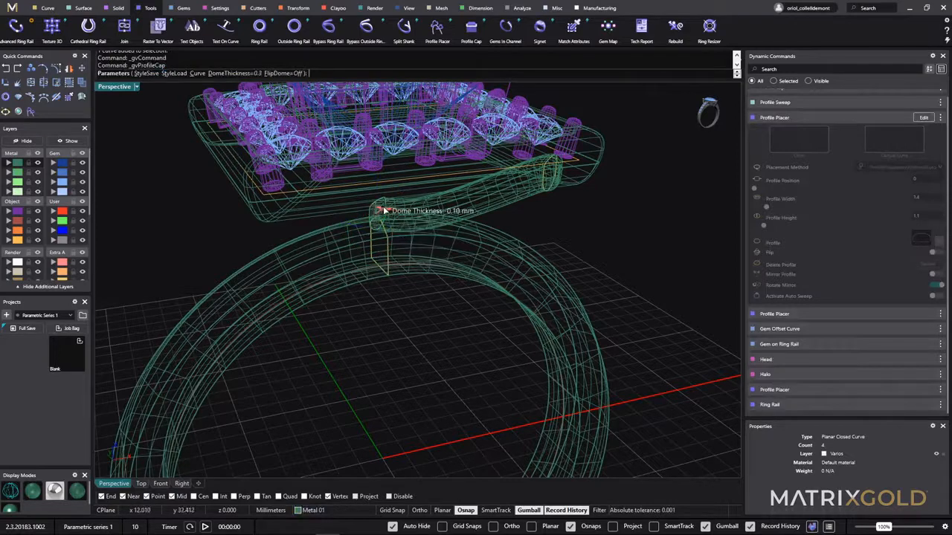
{"action": "right_click_drag", "start_coordinate": [437, 326], "coordinate": [481, 308]}
{"action": "right_click", "coordinate": [481, 308]}
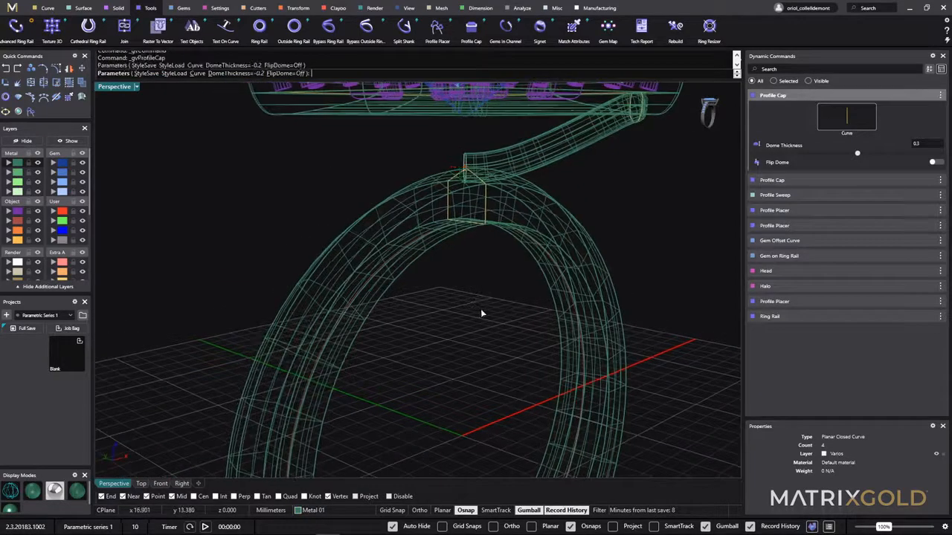
Step: Display the ring as a shaded model instead of a wireframe
{"action": "scroll", "coordinate": [480, 309], "scroll_direction": "down", "scroll_amount": 5}
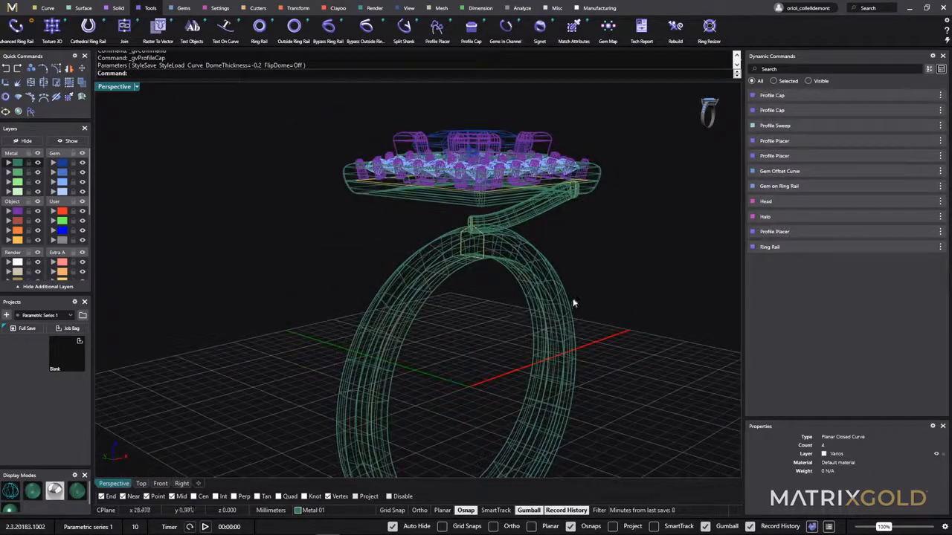
{"action": "left_click", "coordinate": [10, 510]}
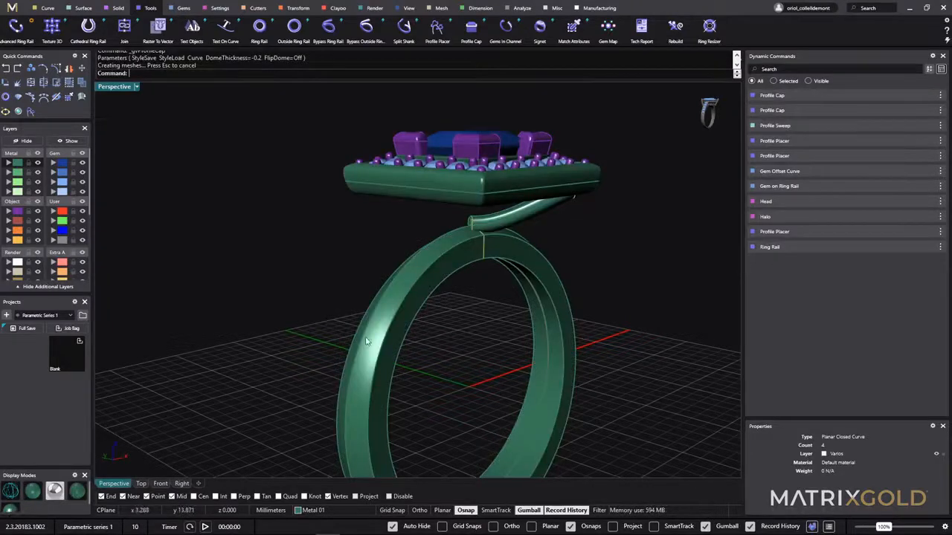
{"action": "right_click_drag", "start_coordinate": [365, 341], "coordinate": [296, 312]}
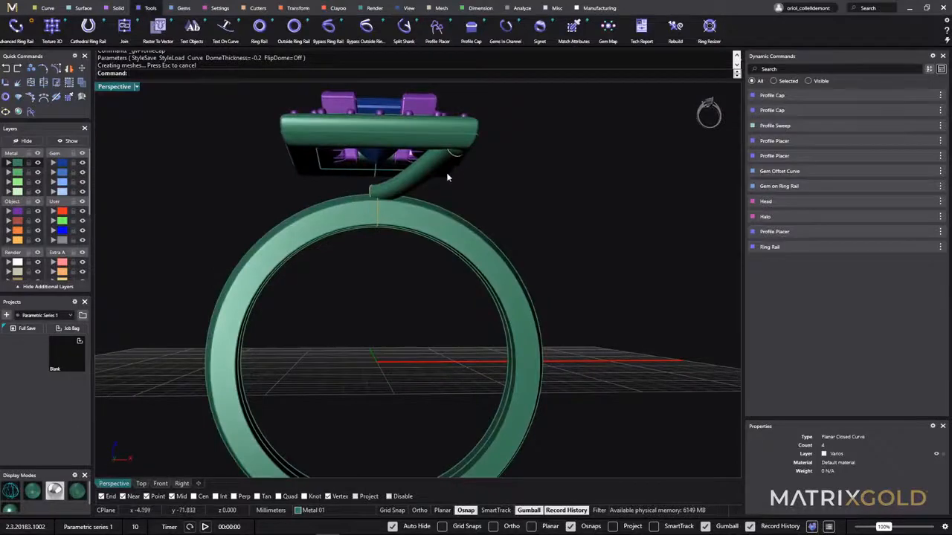
Step: Mirror the swept connector and its two end caps across X and Y with Multi enabled, forming all four halo supports
{"action": "left_click", "coordinate": [427, 176]}
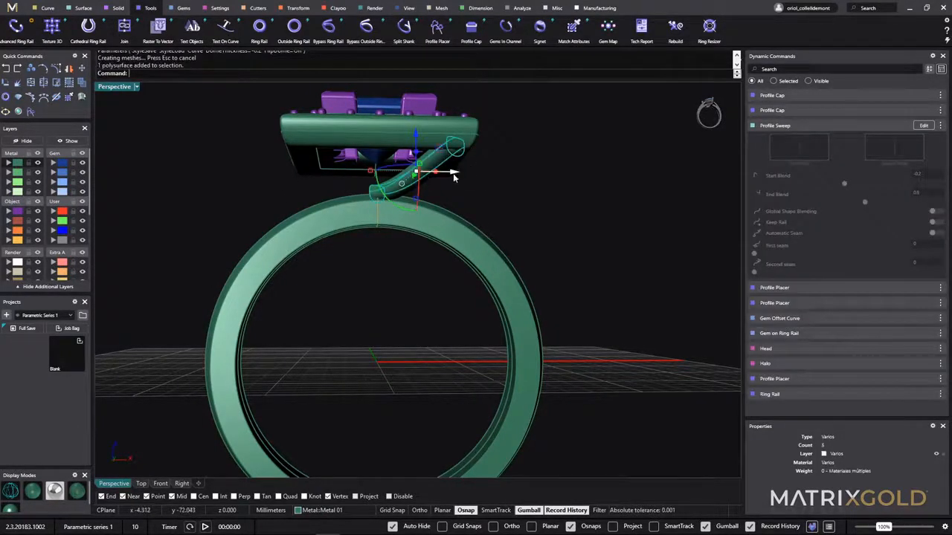
{"action": "scroll", "coordinate": [471, 152], "scroll_direction": "up", "scroll_amount": 3}
{"action": "left_click", "coordinate": [471, 124]}
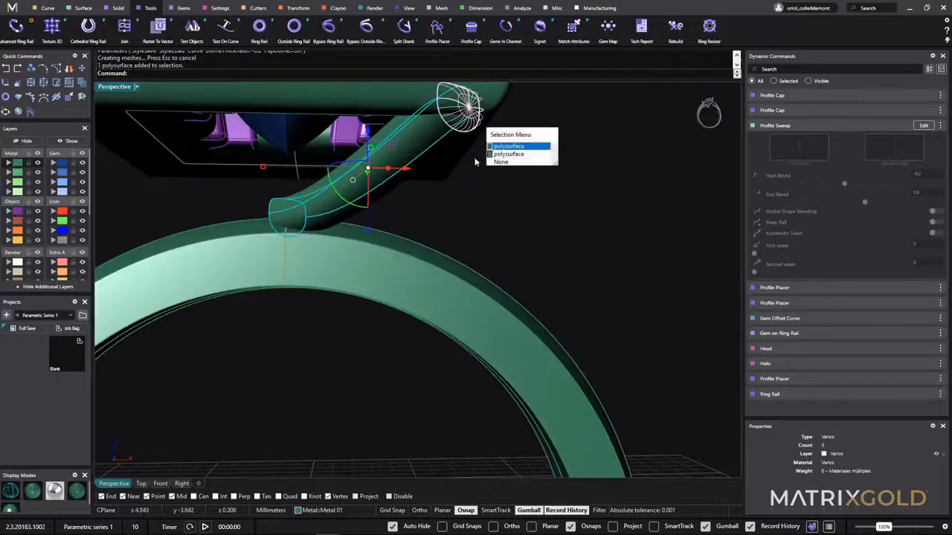
{"action": "left_click", "coordinate": [499, 151]}
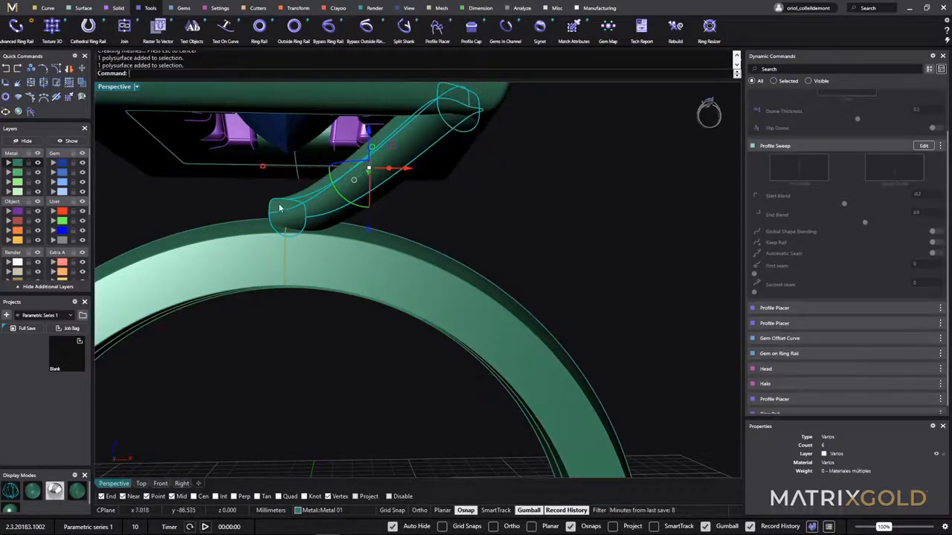
{"action": "right_click_drag", "start_coordinate": [280, 208], "coordinate": [320, 305]}
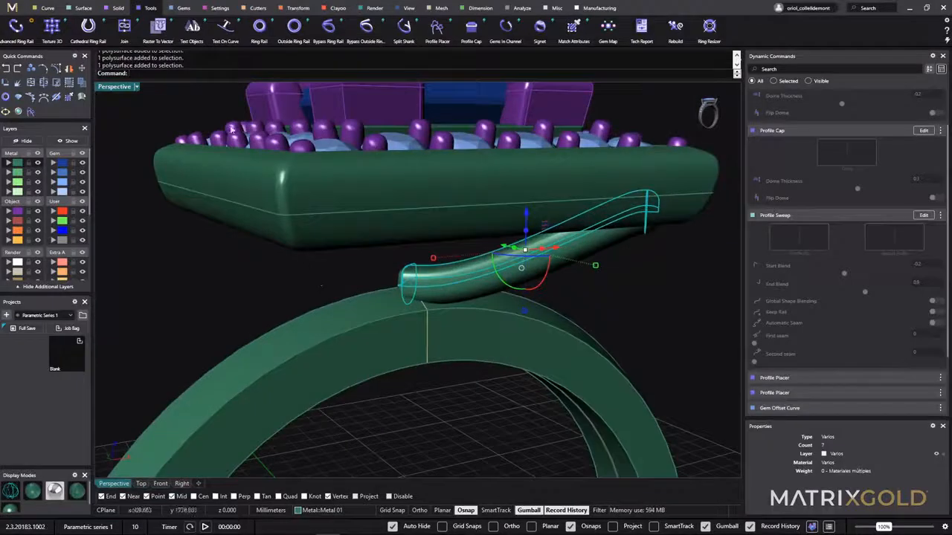
{"action": "left_click", "coordinate": [297, 8]}
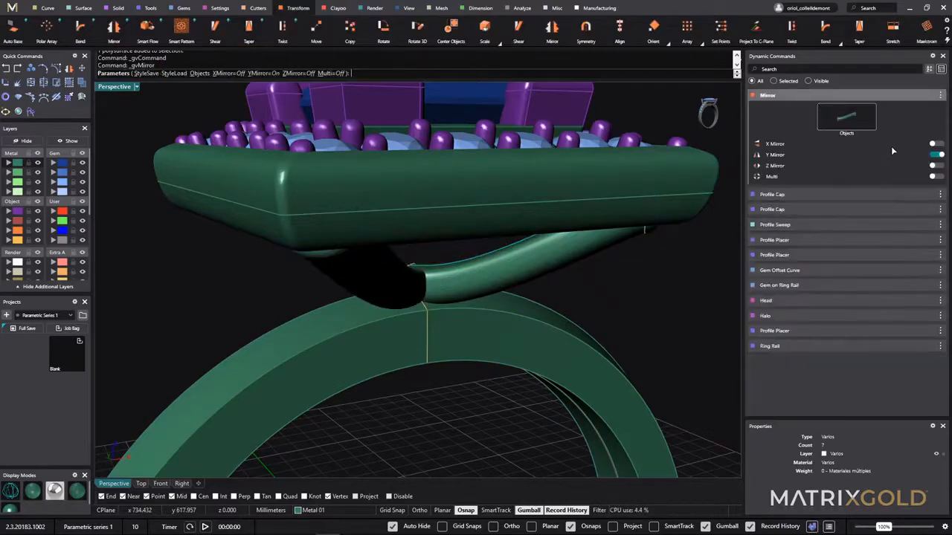
{"action": "left_click", "coordinate": [935, 177]}
{"action": "left_click", "coordinate": [936, 144]}
{"action": "scroll", "coordinate": [426, 312], "scroll_direction": "up", "scroll_amount": 5}
{"action": "scroll", "coordinate": [426, 312], "scroll_direction": "down", "scroll_amount": 8}
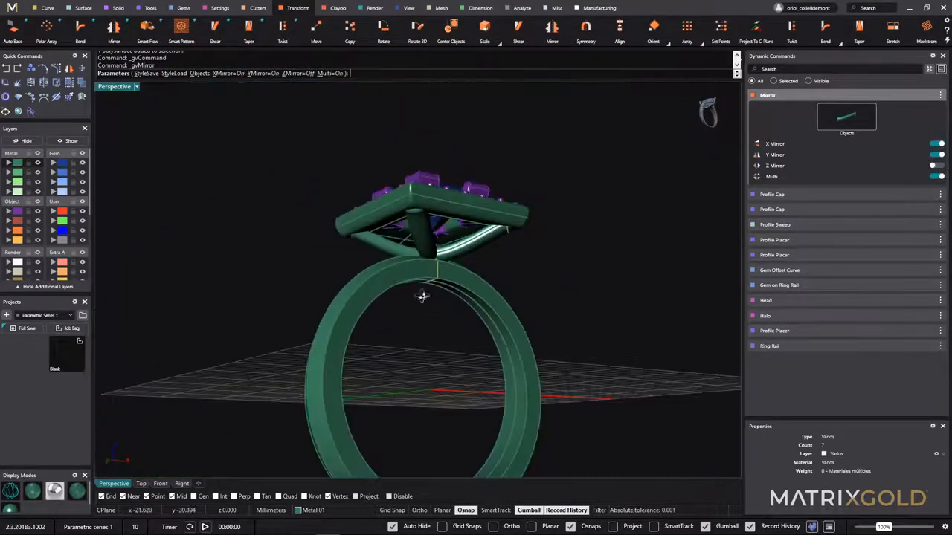
{"action": "right_click_drag", "start_coordinate": [422, 297], "coordinate": [369, 347]}
{"action": "right_click", "coordinate": [351, 308]}
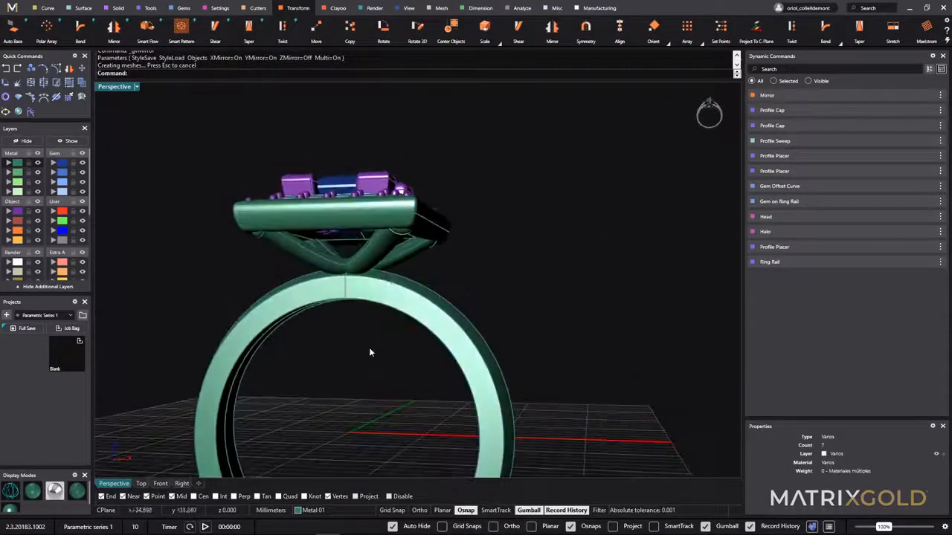
Step: Edit the Profile Placer of the halo corner profile, adjust the profile's placement beneath the halo, and rebuild the supports
{"action": "left_click", "coordinate": [400, 237]}
{"action": "left_click", "coordinate": [435, 262]}
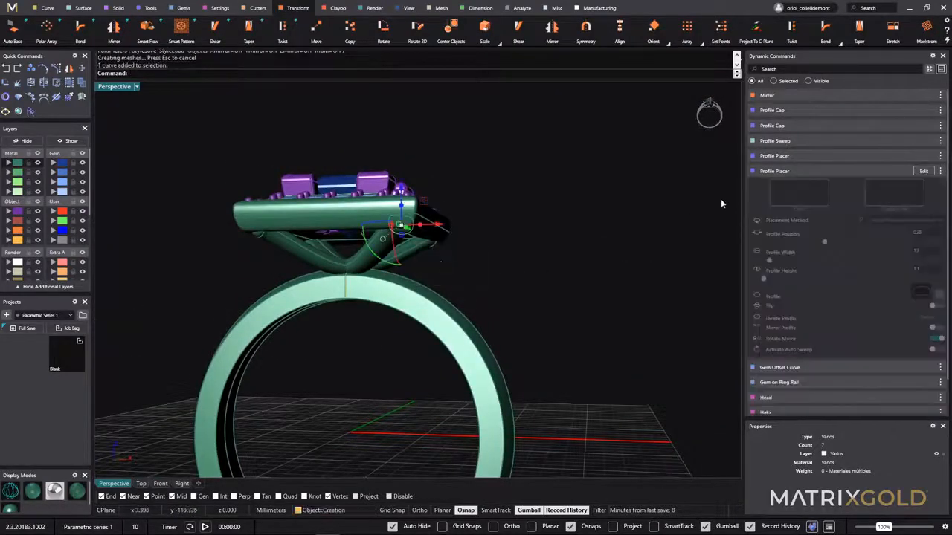
{"action": "left_click", "coordinate": [922, 171]}
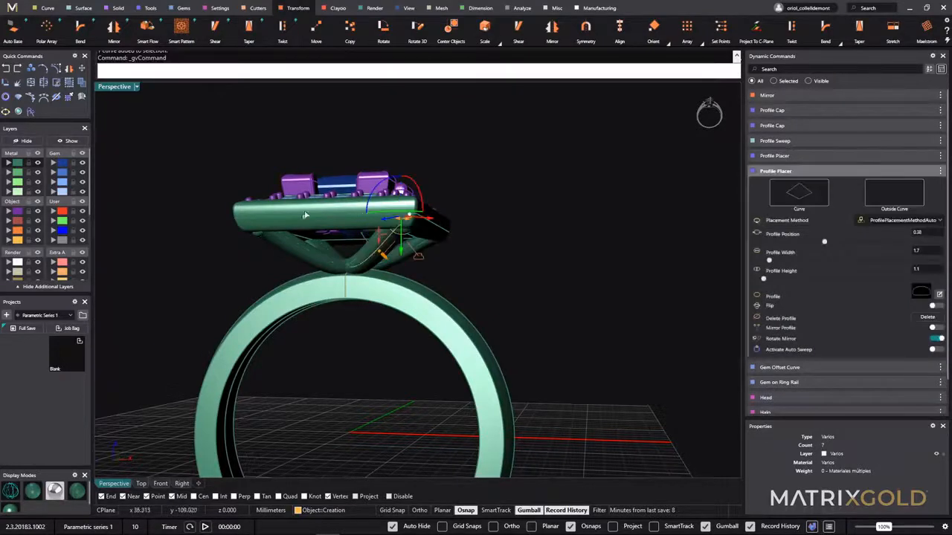
{"action": "scroll", "coordinate": [375, 215], "scroll_direction": "up", "scroll_amount": 3}
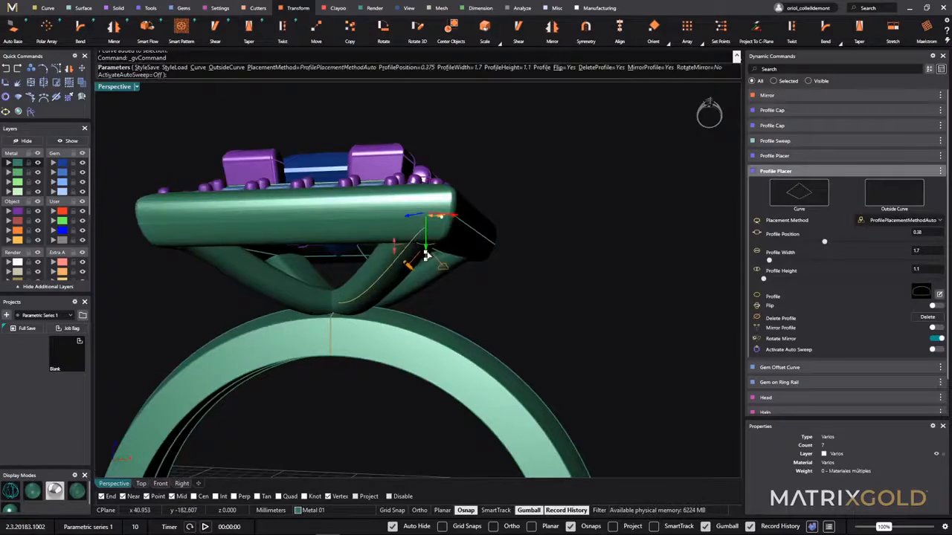
{"action": "right_click_drag", "start_coordinate": [425, 255], "coordinate": [547, 238]}
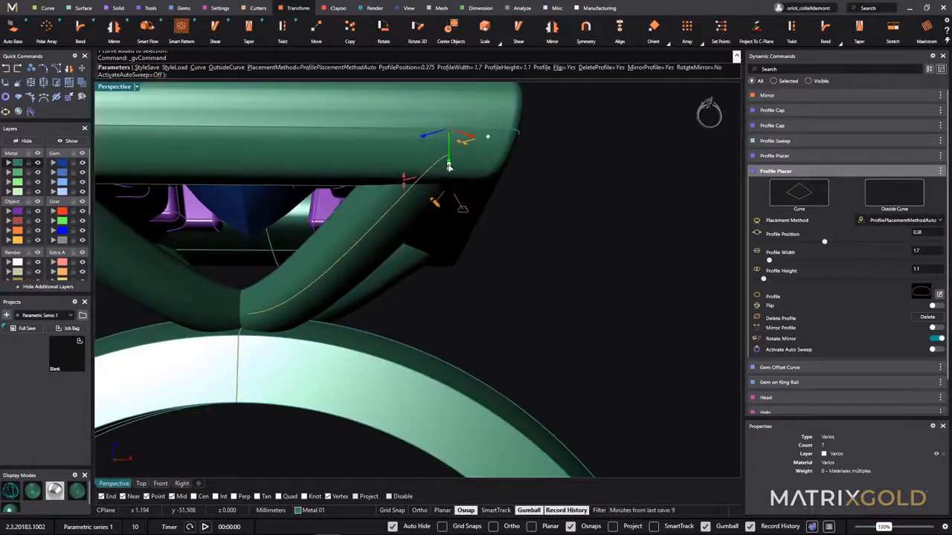
{"action": "scroll", "coordinate": [464, 210], "scroll_direction": "down", "scroll_amount": 10}
{"action": "right_click_drag", "start_coordinate": [487, 207], "coordinate": [506, 320]}
{"action": "right_click", "coordinate": [432, 379]}
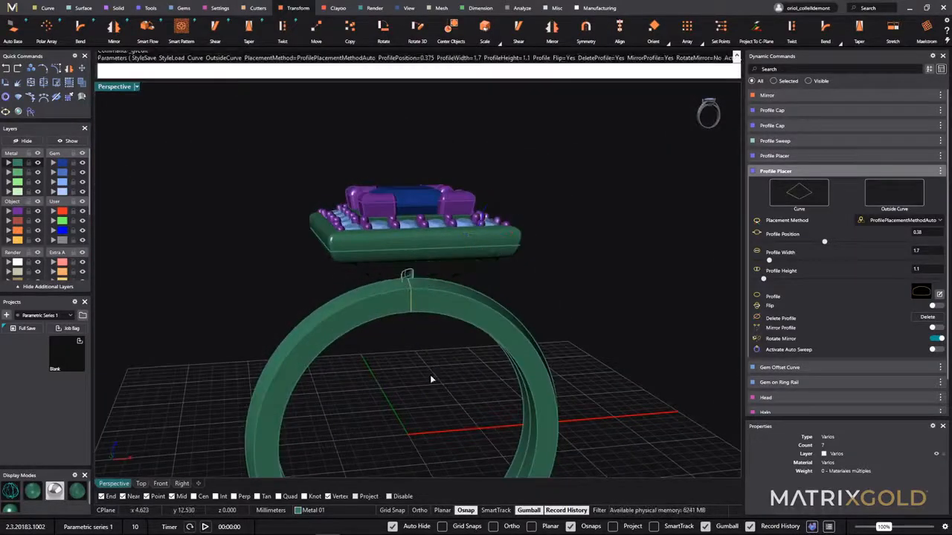
{"action": "right_click_drag", "start_coordinate": [430, 375], "coordinate": [428, 412]}
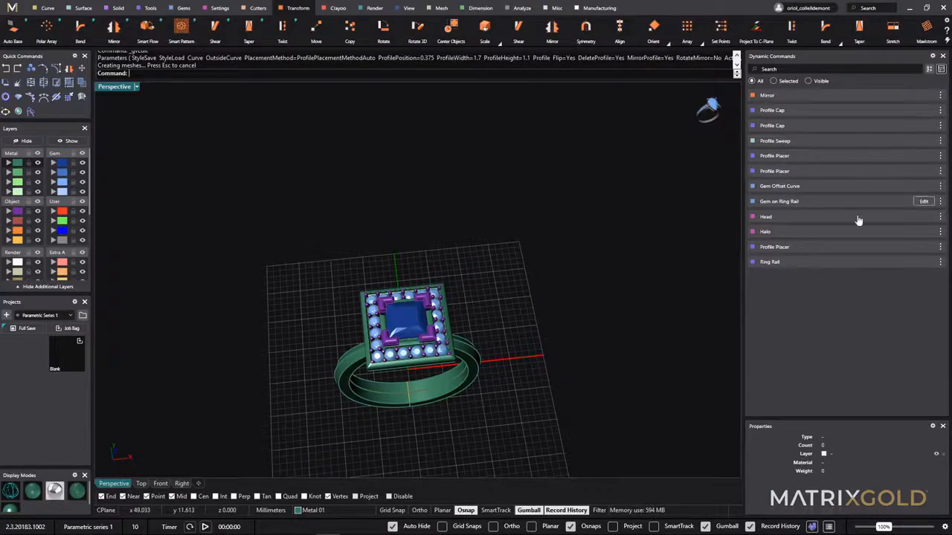
Step: Resize the princess-cut center gem on the ring rail to the 4.00 x 4.00 mm entry in the size list
{"action": "right_click_drag", "start_coordinate": [448, 434], "coordinate": [490, 418]}
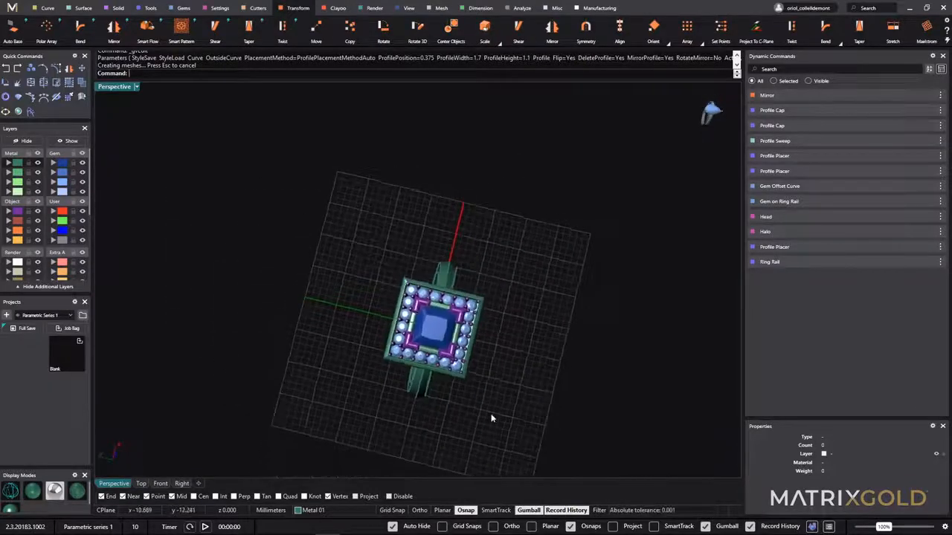
{"action": "left_click", "coordinate": [440, 336]}
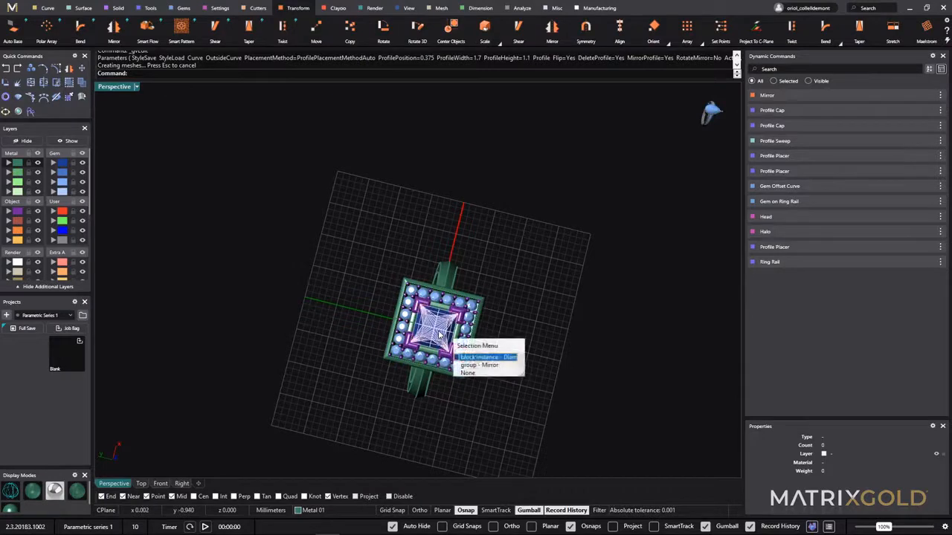
{"action": "left_click", "coordinate": [481, 358]}
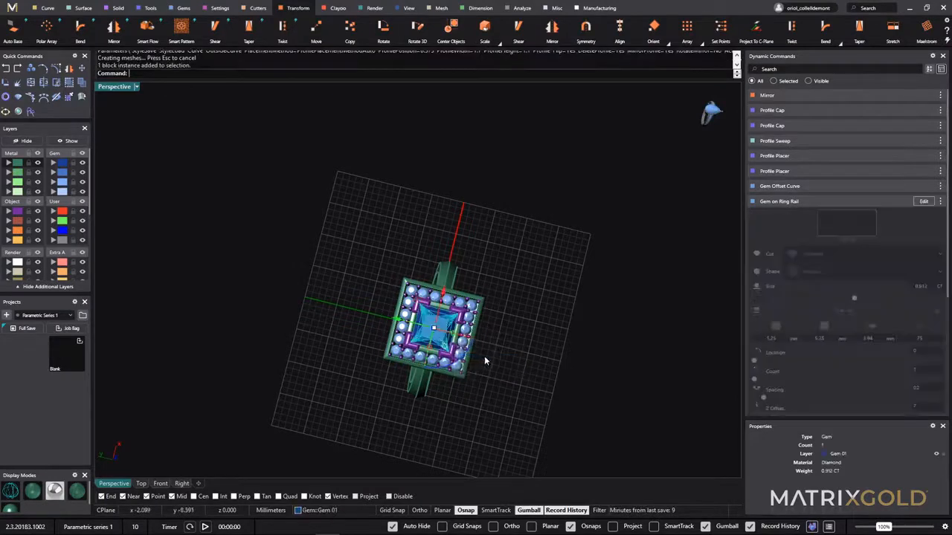
{"action": "left_click", "coordinate": [924, 202]}
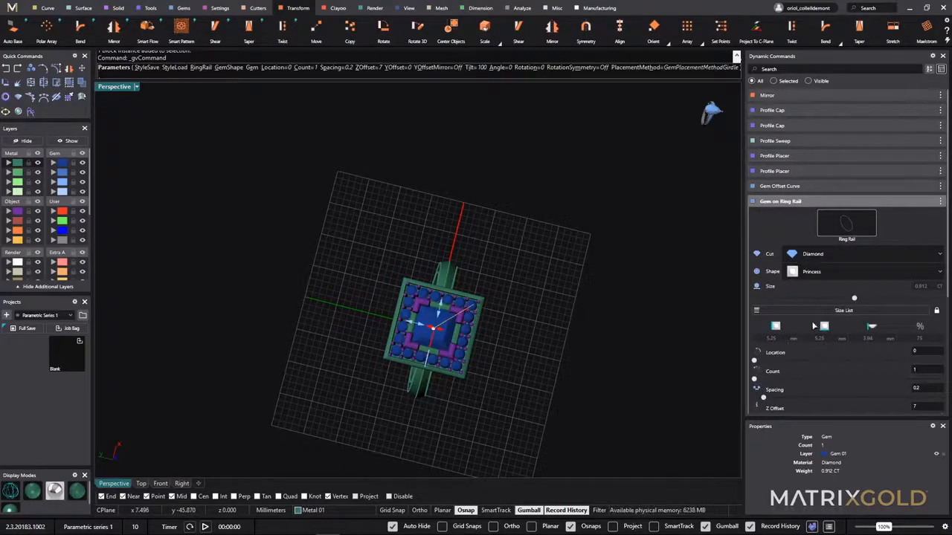
{"action": "left_click", "coordinate": [844, 310]}
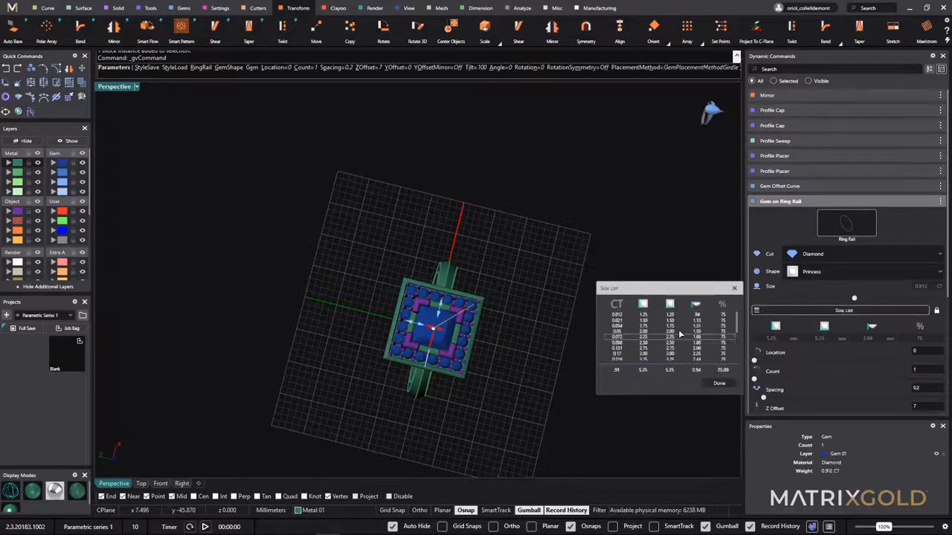
{"action": "scroll", "coordinate": [679, 331], "scroll_direction": "down", "scroll_amount": 2}
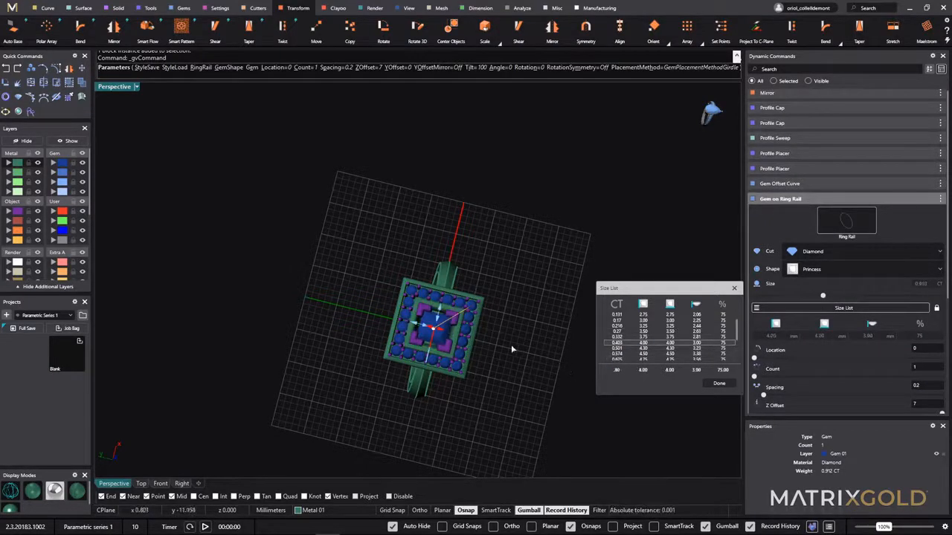
{"action": "left_click", "coordinate": [719, 384]}
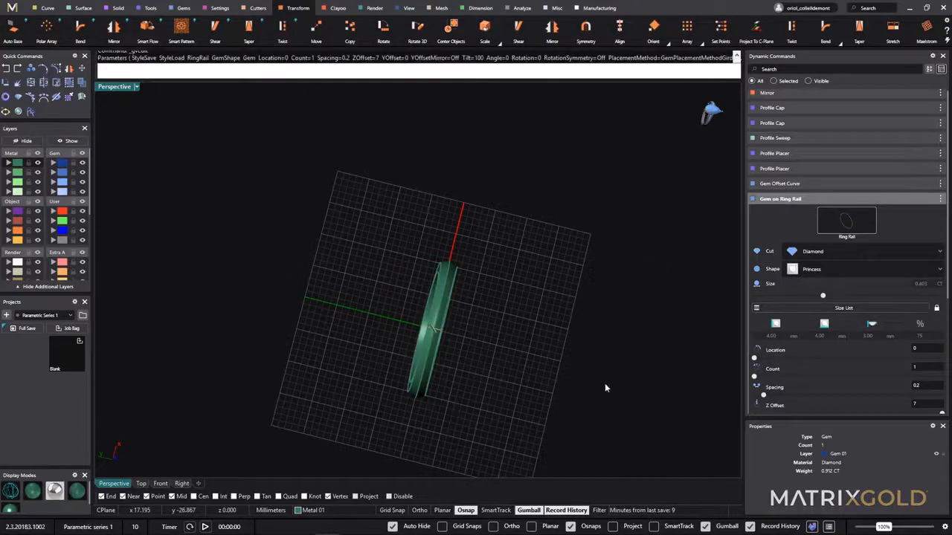
{"action": "right_click_drag", "start_coordinate": [559, 404], "coordinate": [438, 226]}
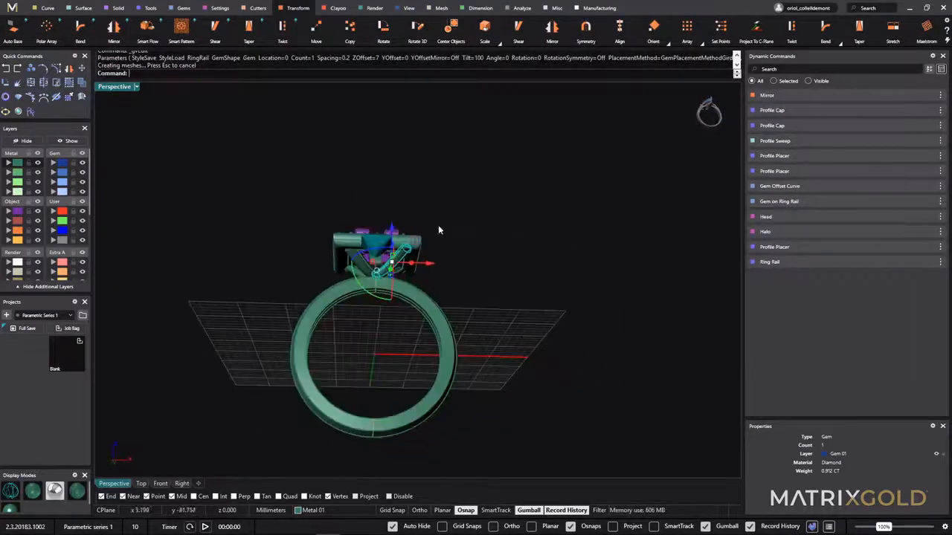
{"action": "left_click", "coordinate": [449, 246]}
Step: Edit the halo corner profile's placement again to suit the 4.00 mm center gem, and rebuild the ring
{"action": "right_click_drag", "start_coordinate": [482, 270], "coordinate": [497, 229]}
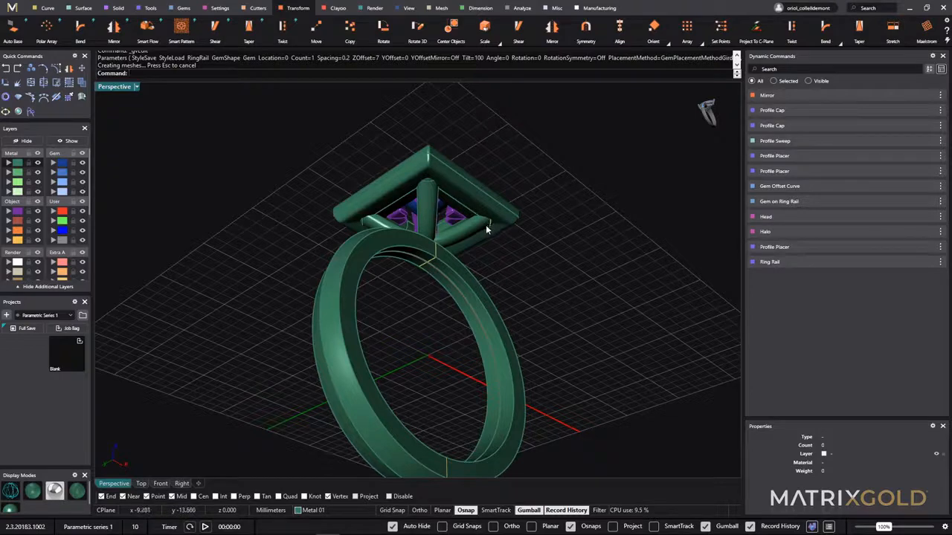
{"action": "left_click", "coordinate": [489, 223]}
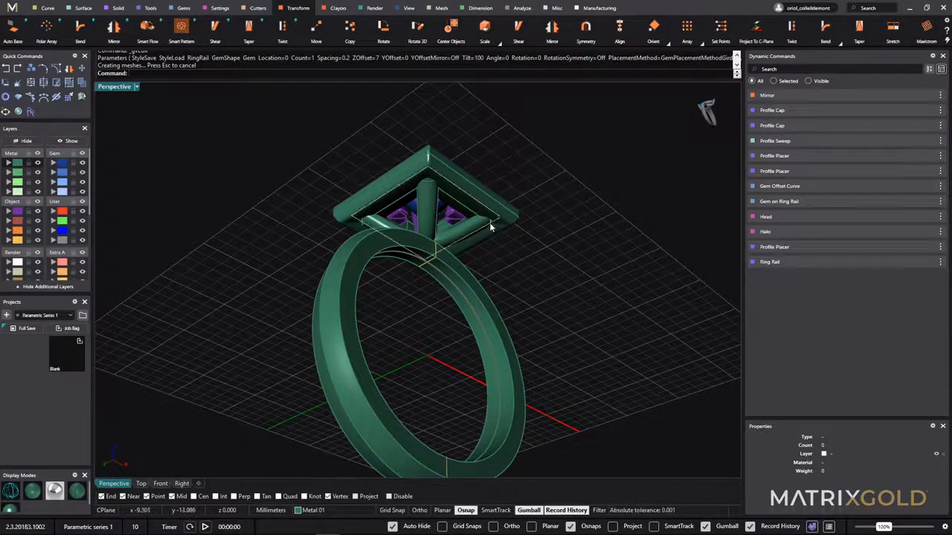
{"action": "left_click", "coordinate": [527, 258]}
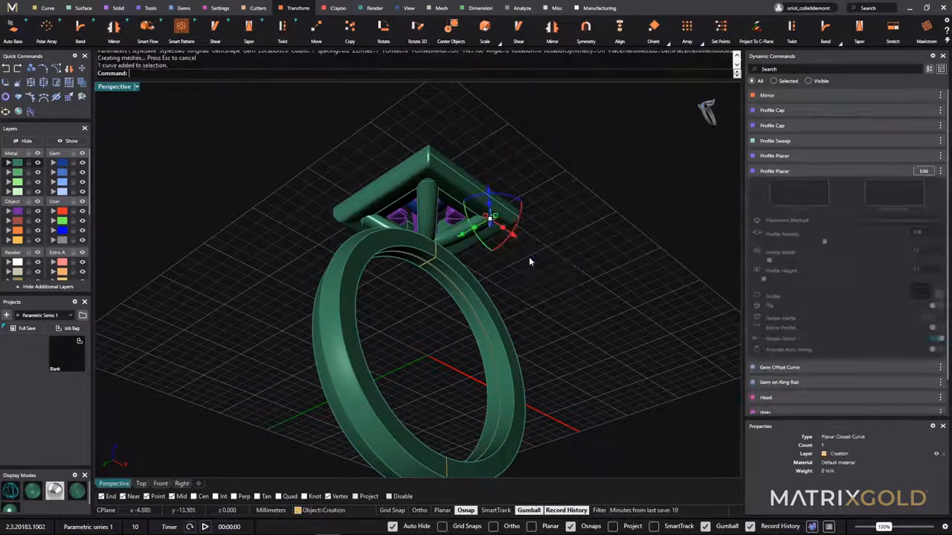
{"action": "right_click_drag", "start_coordinate": [528, 259], "coordinate": [587, 389]}
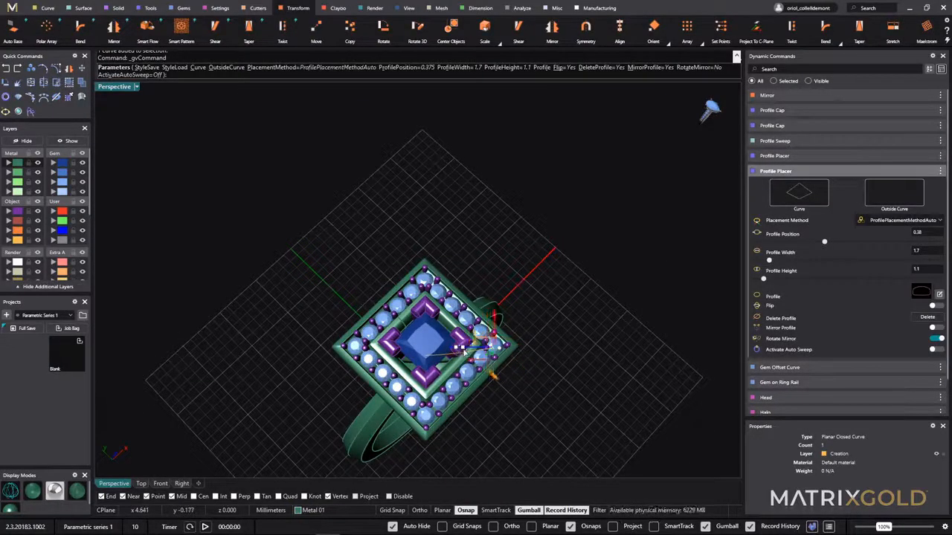
{"action": "right_click_drag", "start_coordinate": [510, 379], "coordinate": [665, 423]}
{"action": "right_click", "coordinate": [536, 246]}
{"action": "scroll", "coordinate": [536, 249], "scroll_direction": "down", "scroll_amount": 5}
{"action": "left_click", "coordinate": [537, 421]}
{"action": "right_click_drag", "start_coordinate": [537, 421], "coordinate": [459, 304], "text": "shift"}
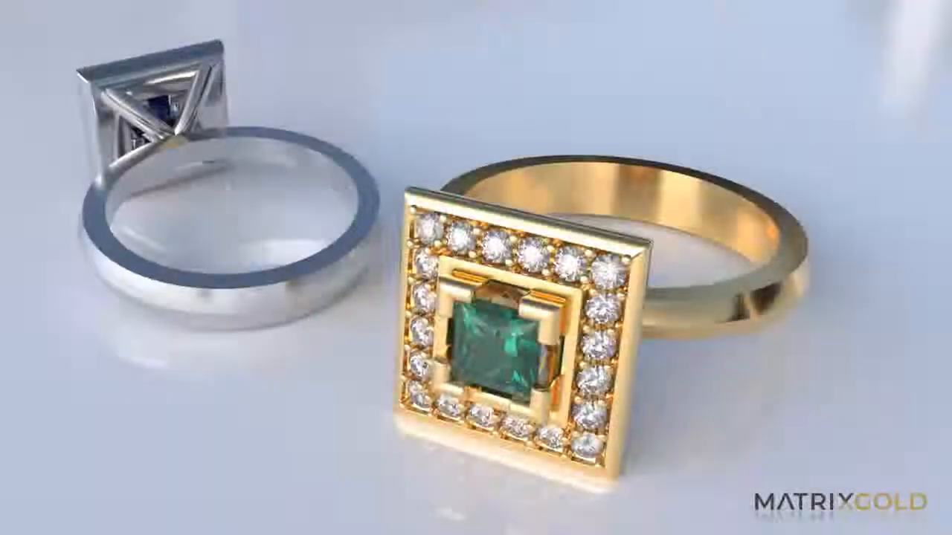